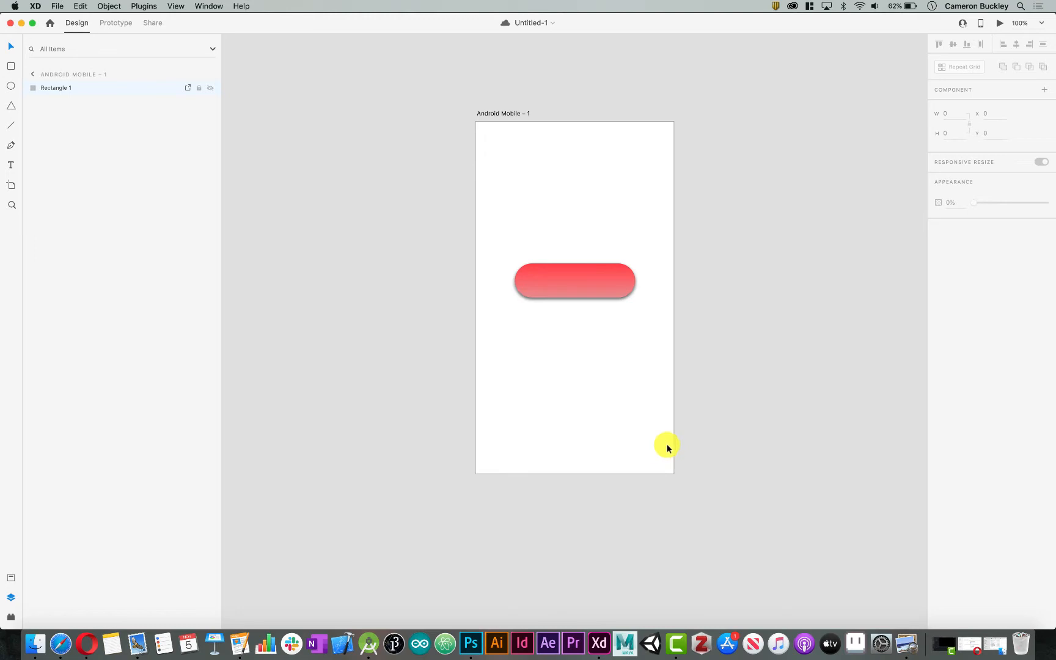
# Draw a circle about 162 by 163 above the red button on the artboard and mark it for export
pyautogui.click(602, 286)
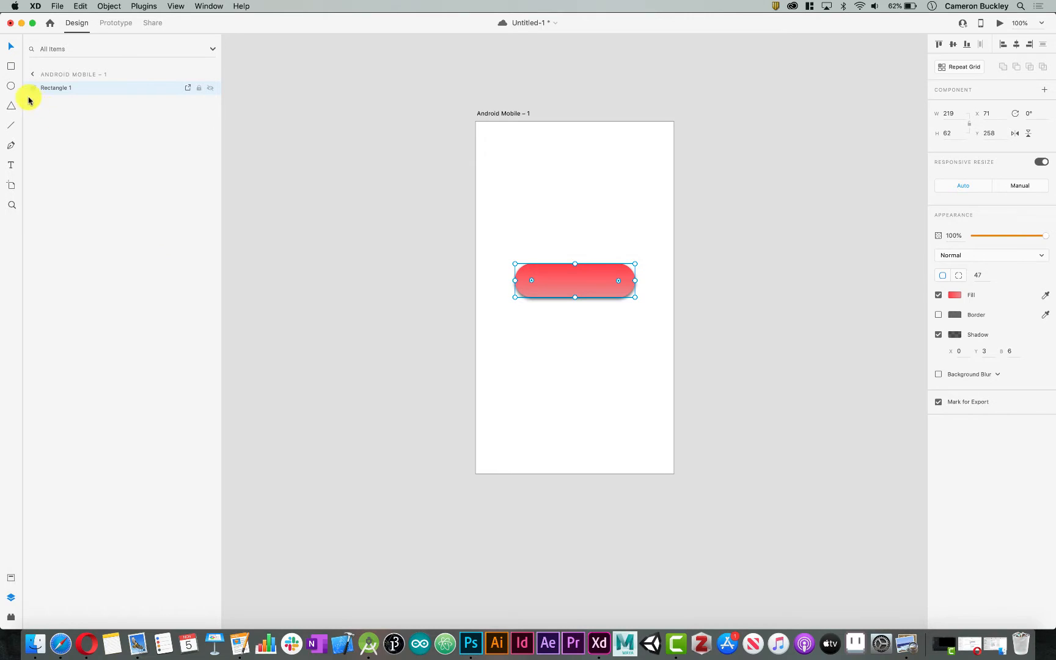
pyautogui.click(11, 86)
pyautogui.moveTo(635, 146); pyautogui.dragTo(547, 236)
pyautogui.click(11, 47)
pyautogui.click(938, 422)
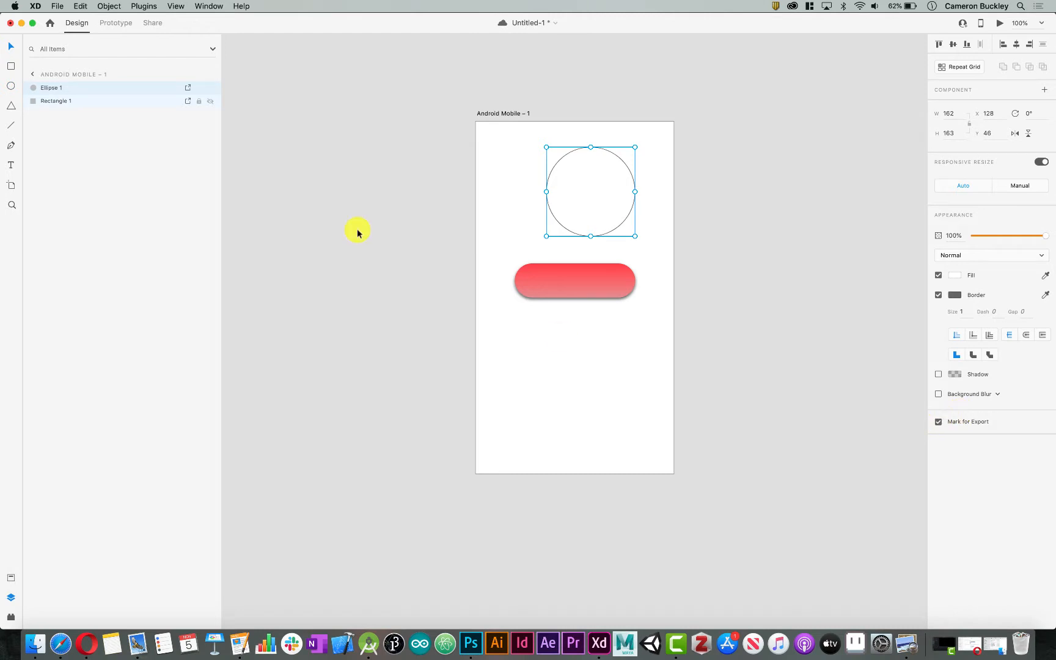
# Rename the circle layer as ellipse and the red button's layer as pink-button-one
pyautogui.doubleClick(52, 89)
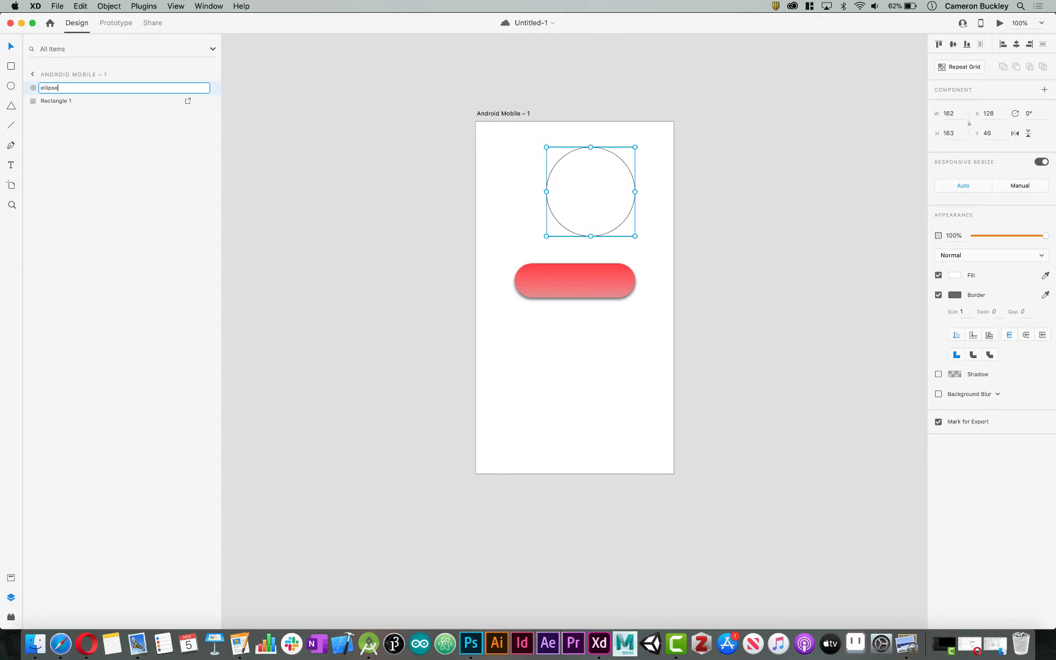
pyautogui.write('ellipse')
pyautogui.press('Return')
pyautogui.click(66, 101)
pyautogui.doubleClick(64, 101)
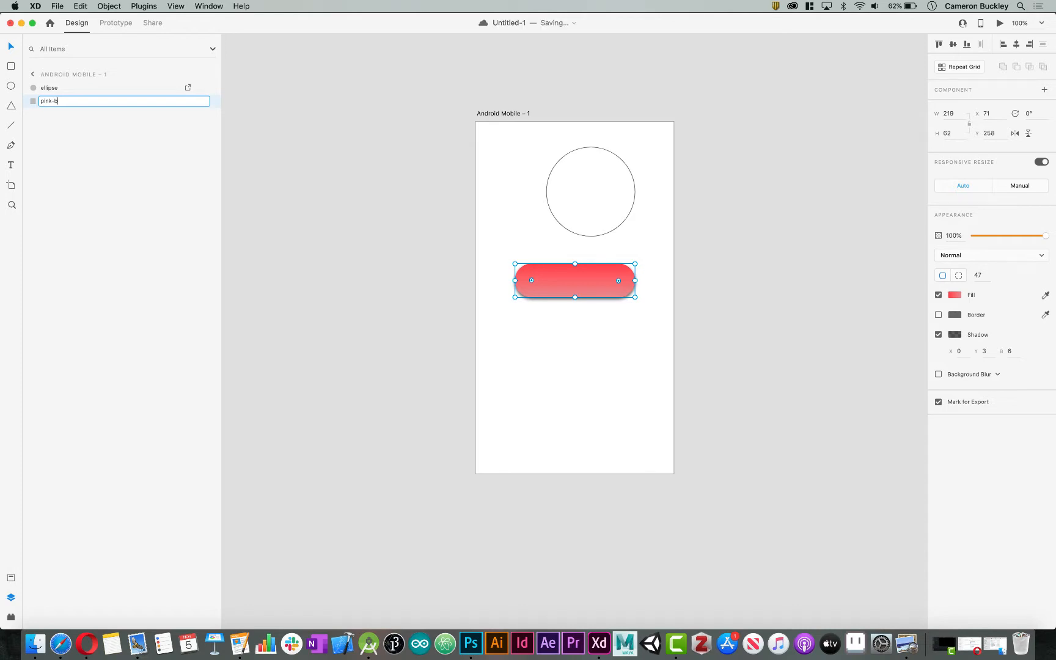
pyautogui.press('Return')
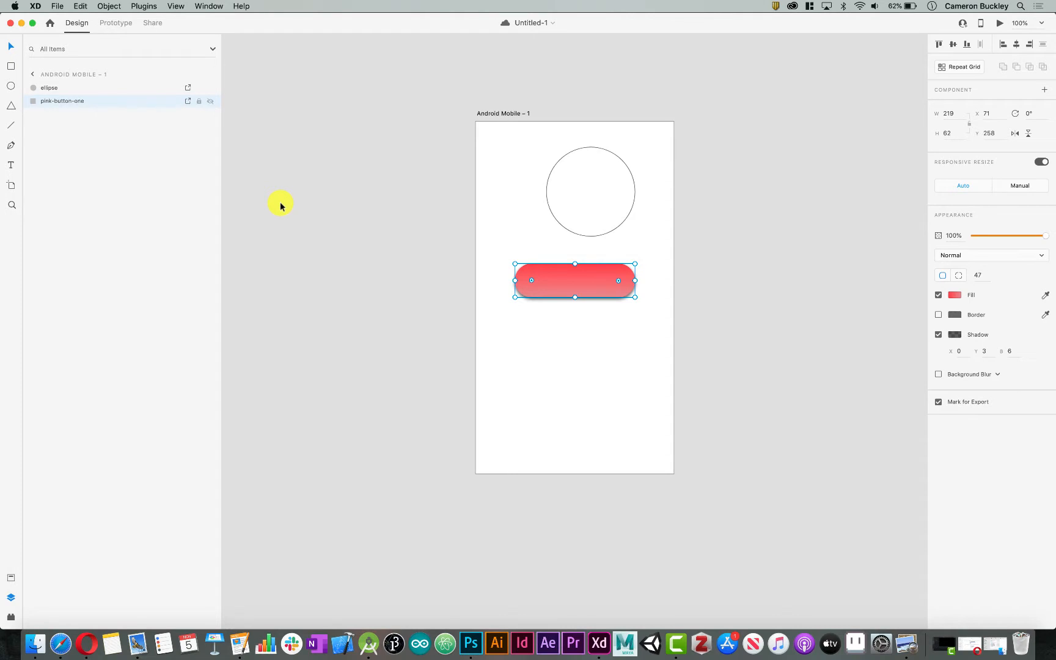
# Start a batch export and create a new destination folder named xdExport on the Desktop
pyautogui.click(257, 205)
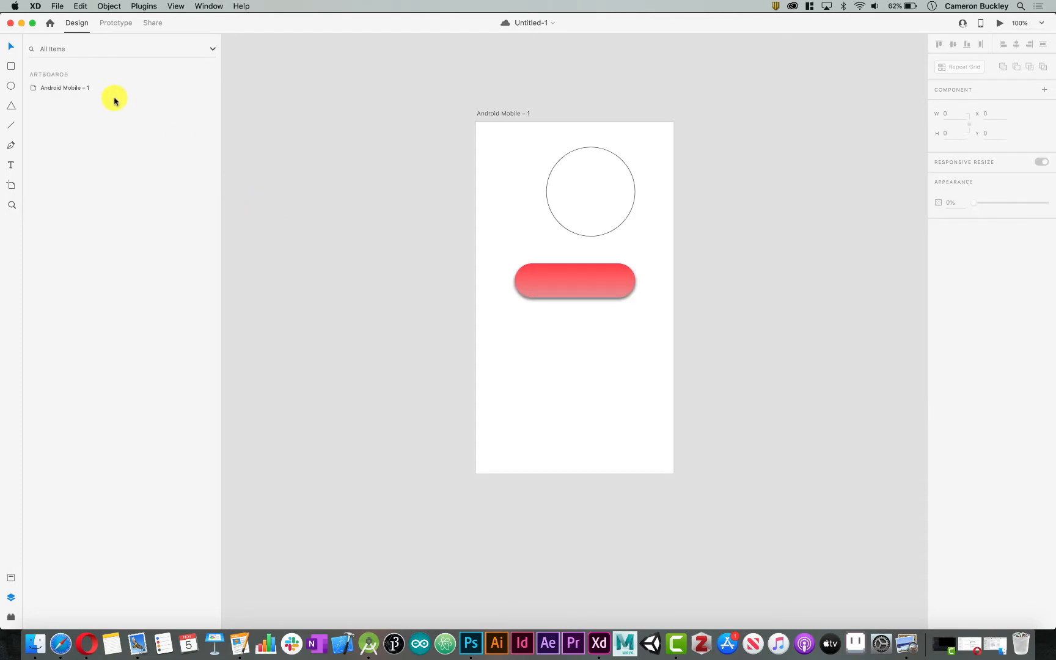
pyautogui.click(57, 5)
pyautogui.moveTo(103, 157)
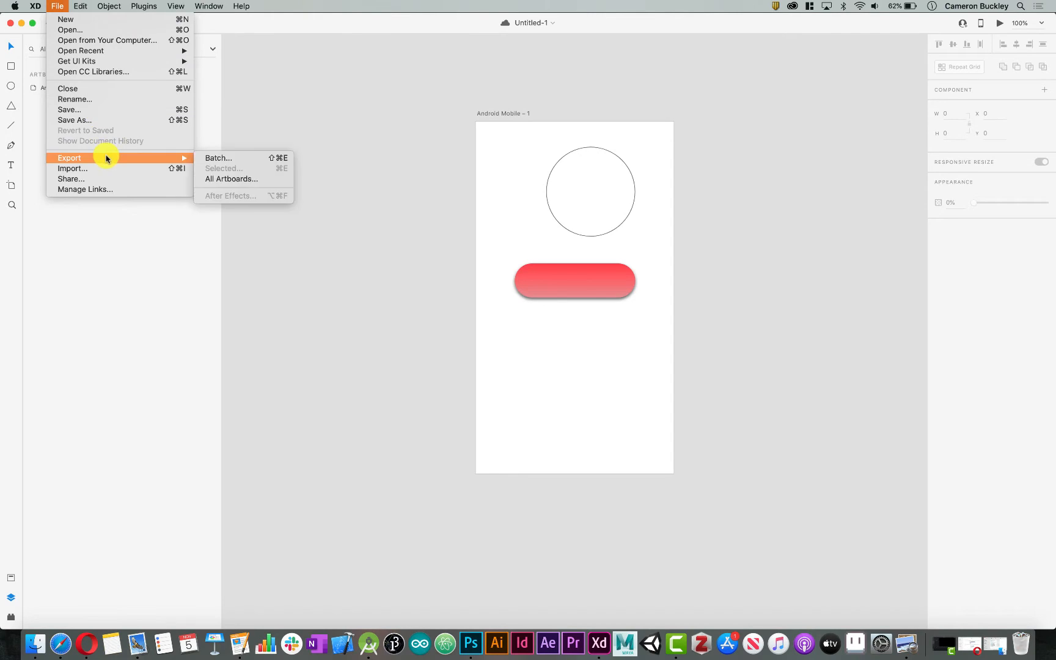
pyautogui.click(218, 158)
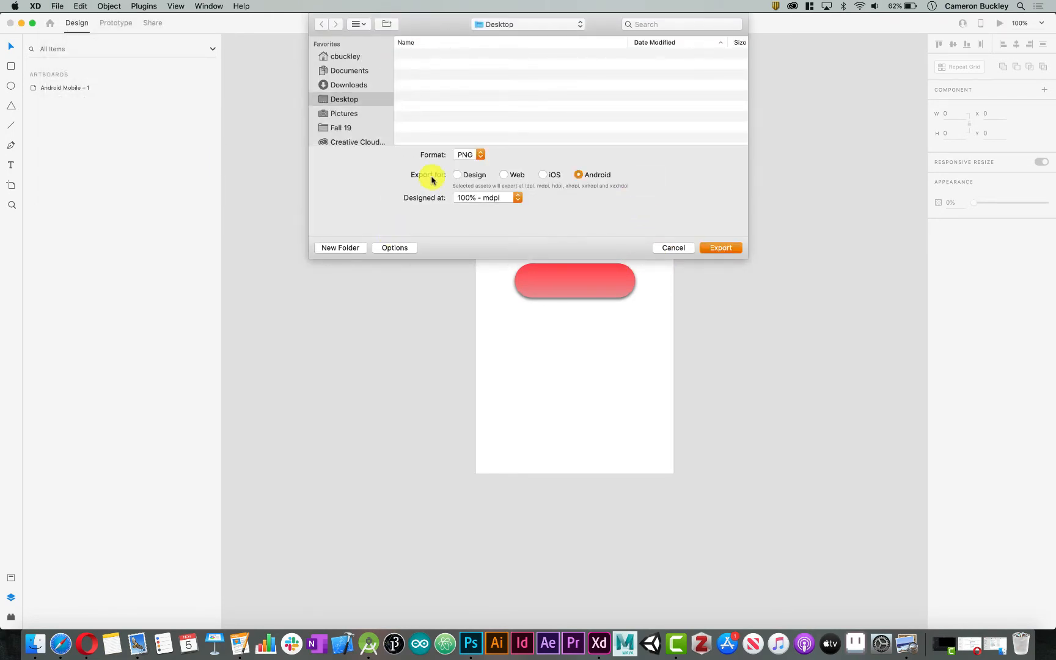
pyautogui.click(339, 247)
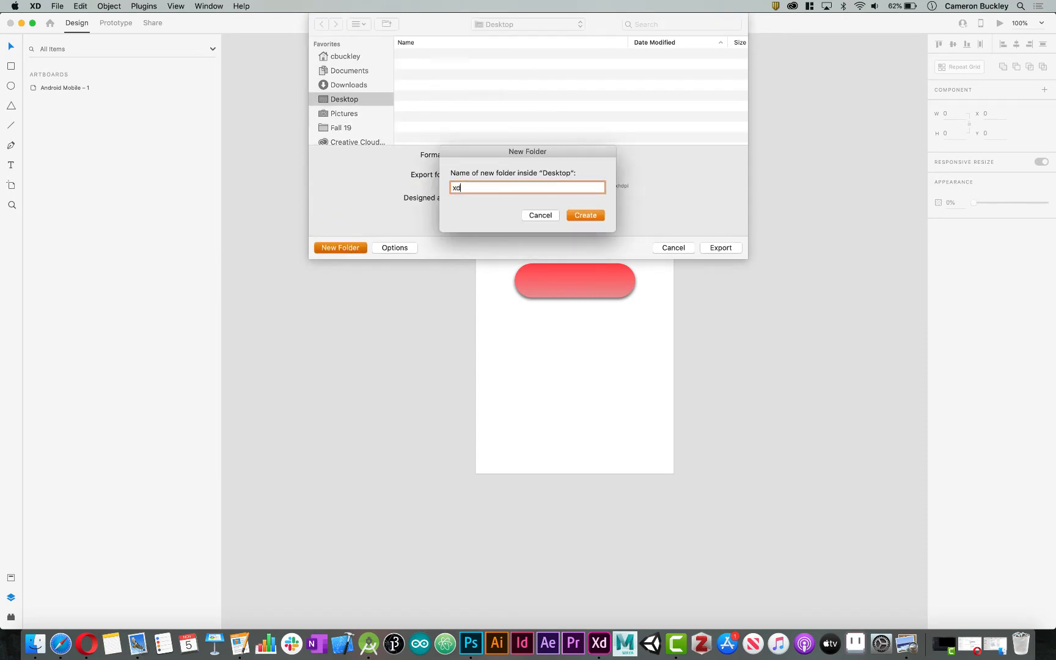
pyautogui.write('xdExport')
pyautogui.press('Return')
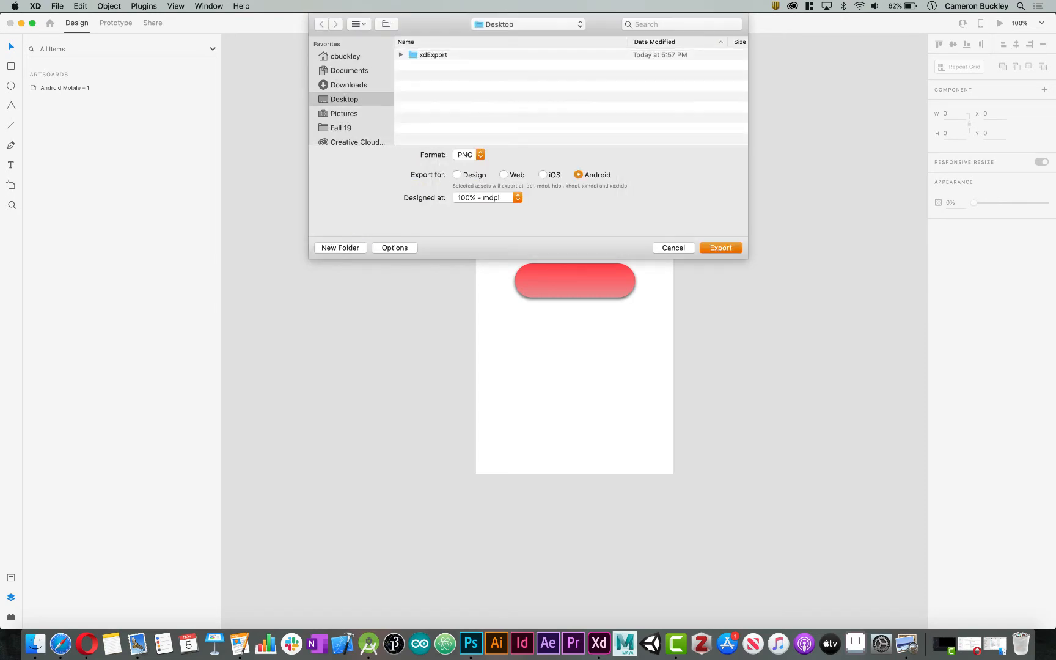
# Export the marked assets into the xdExport folder as PNG for Android, designed at 100% - mdpi
pyautogui.doubleClick(432, 55)
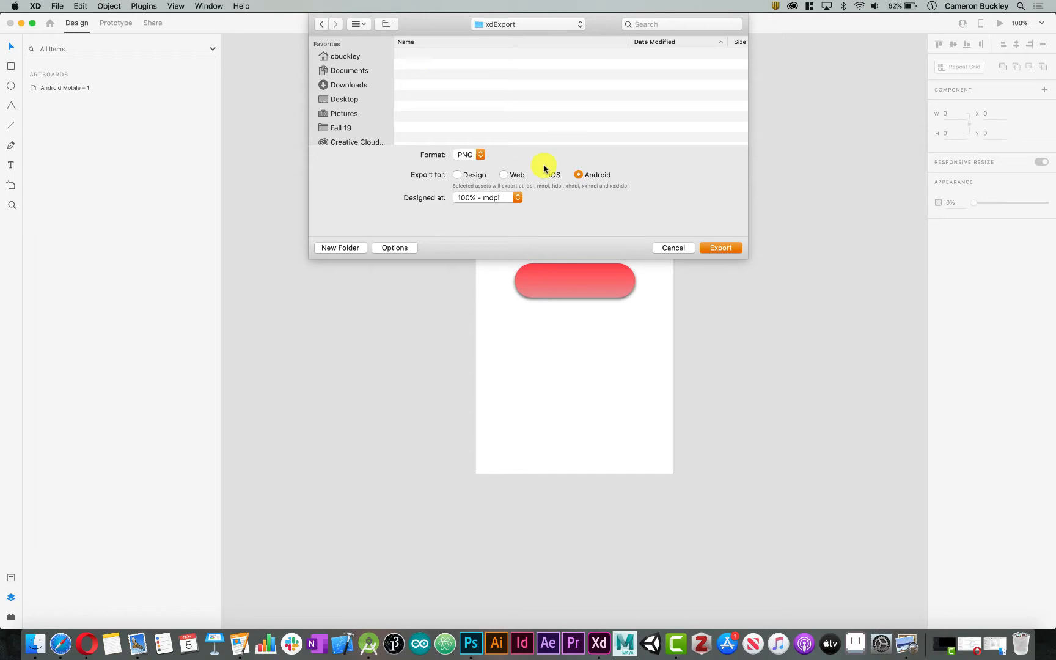
pyautogui.click(471, 160)
pyautogui.click(477, 158)
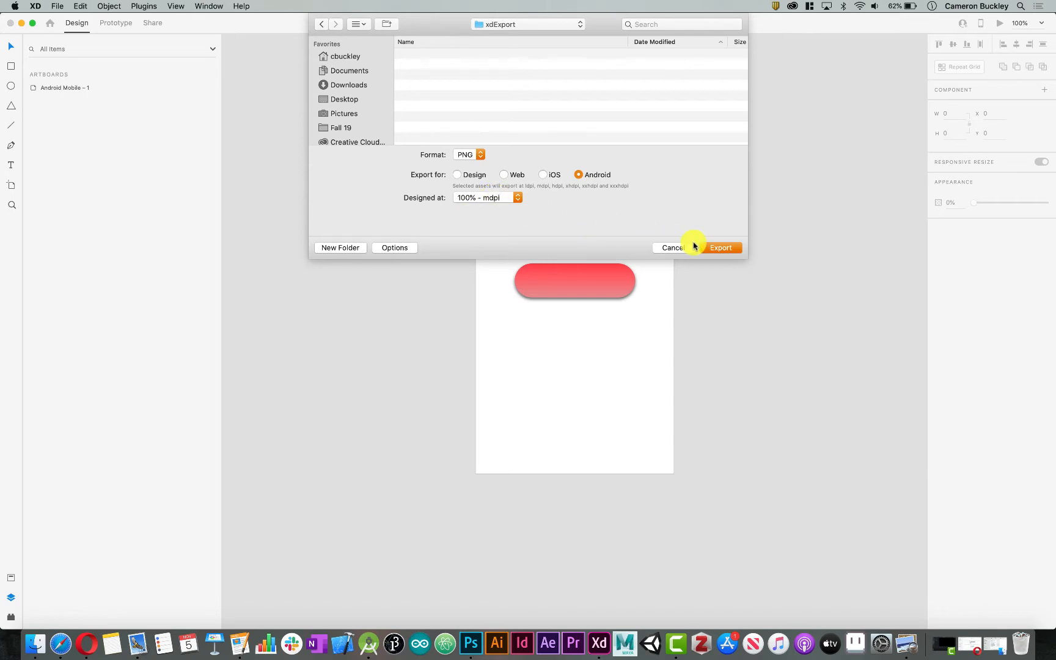
pyautogui.click(720, 247)
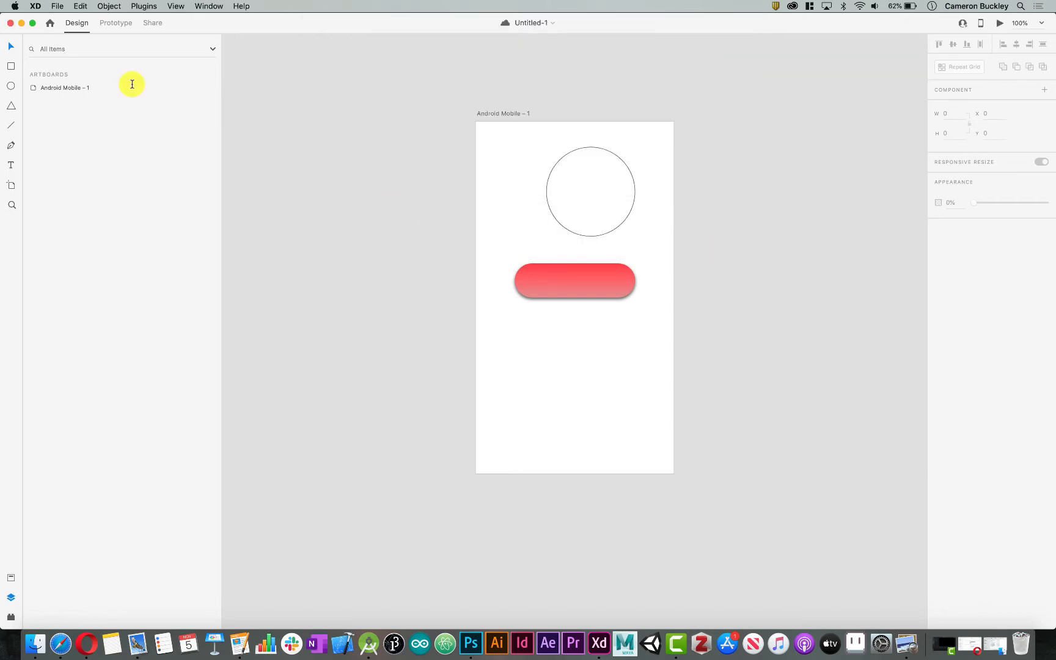
# Minimize the design and browser windows and open the xdExport folder on the desktop in Finder
pyautogui.click(20, 25)
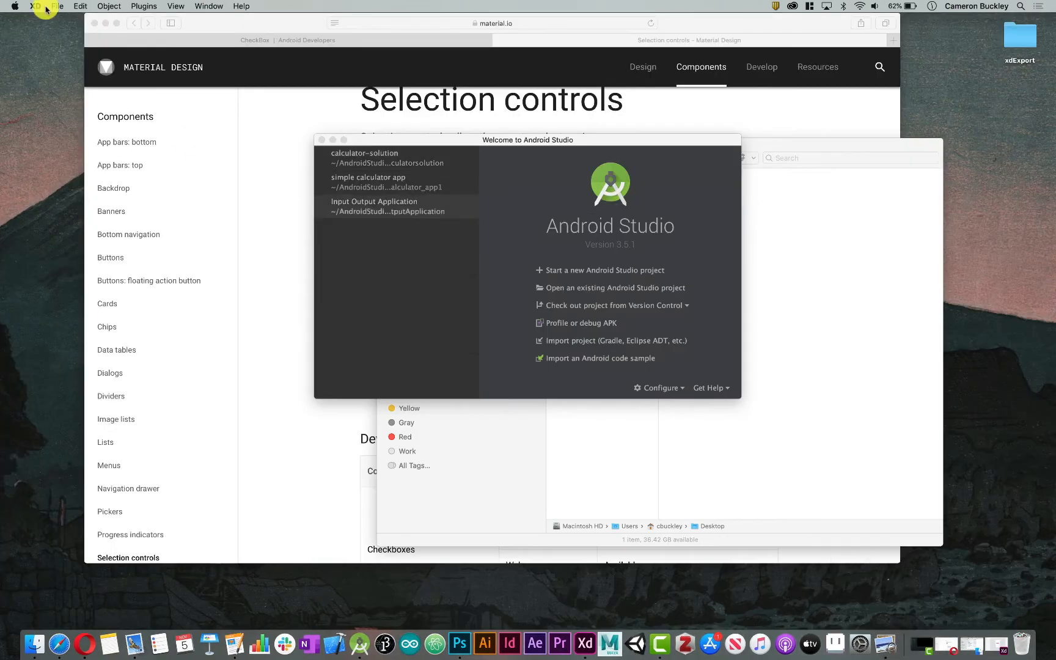
pyautogui.click(105, 25)
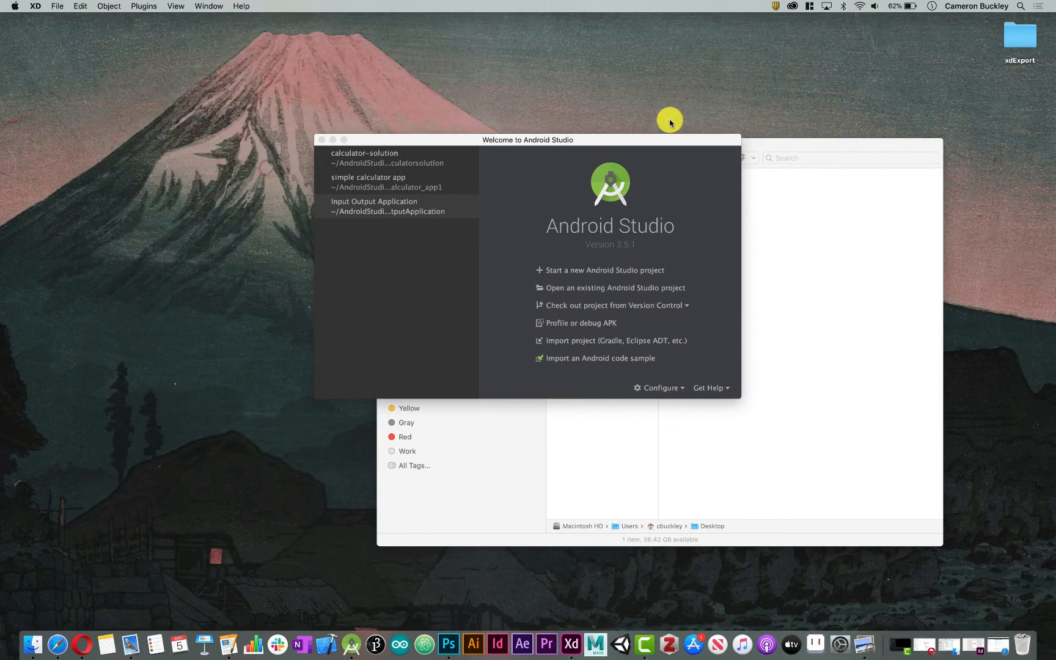
pyautogui.click(1029, 36)
pyautogui.doubleClick(1030, 36)
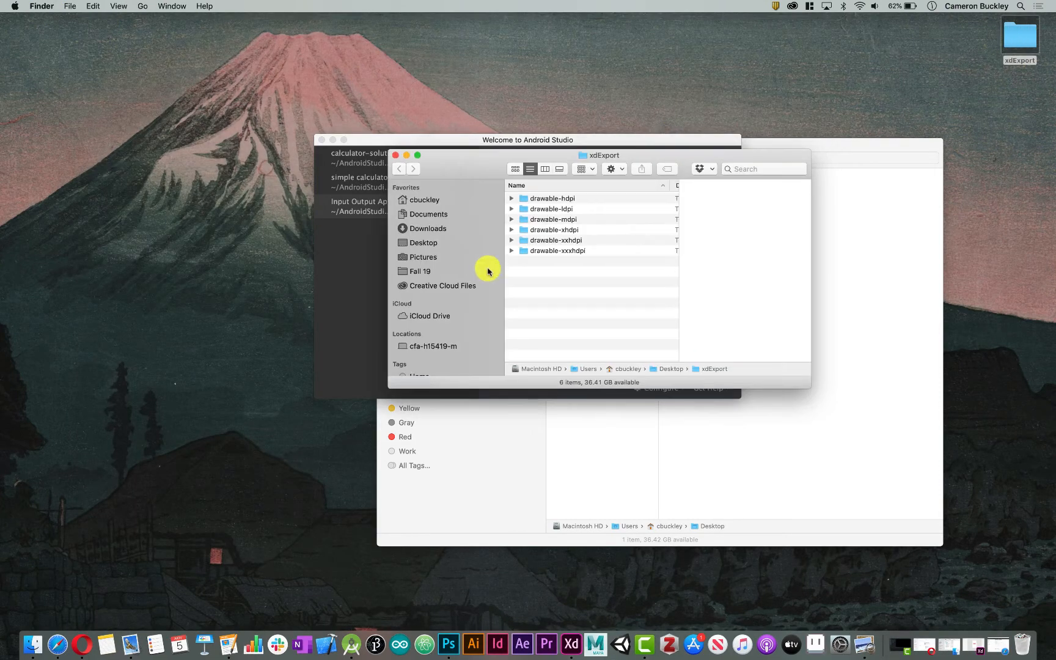
# Examine the contents of the exported drawable-hdpi, drawable-ldpi and drawable-mdpi folders
pyautogui.click(511, 199)
pyautogui.click(511, 199)
pyautogui.click(511, 208)
pyautogui.click(511, 208)
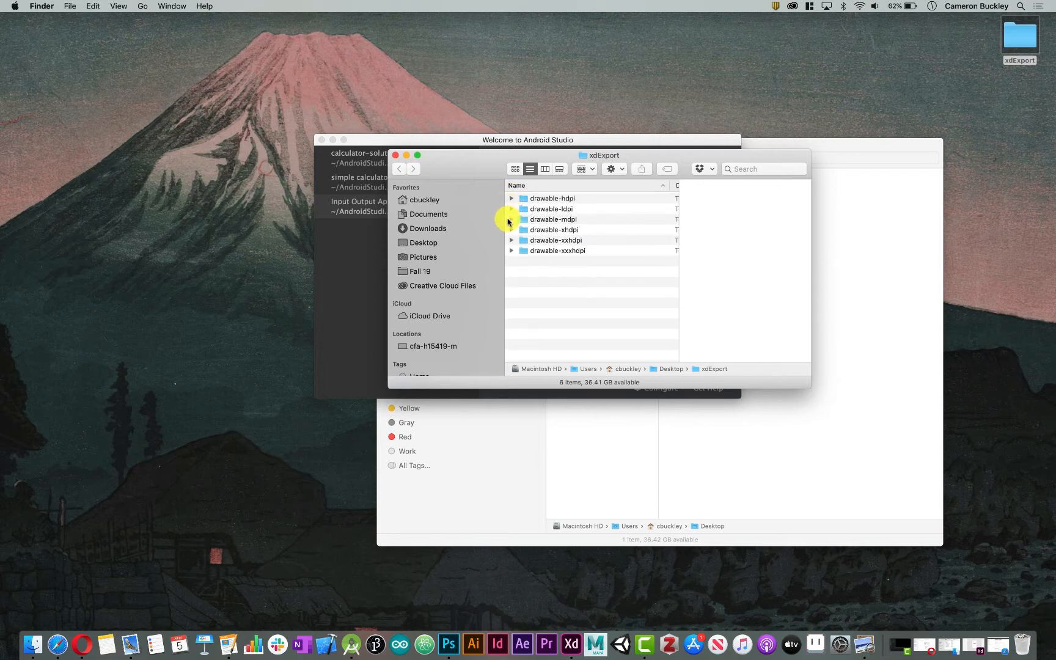
pyautogui.click(512, 219)
pyautogui.click(511, 220)
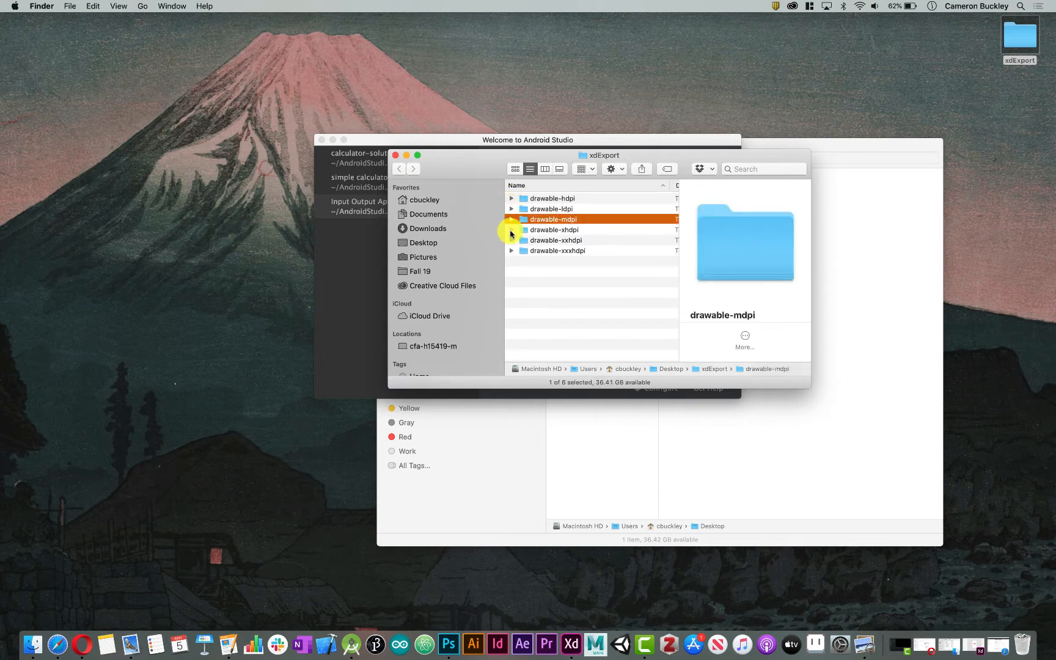
pyautogui.click(511, 220)
# Move the xdExport window aside and compare pink-button-one.png across the drawable density folders, then collapse them
pyautogui.moveTo(653, 157); pyautogui.dragTo(292, 69)
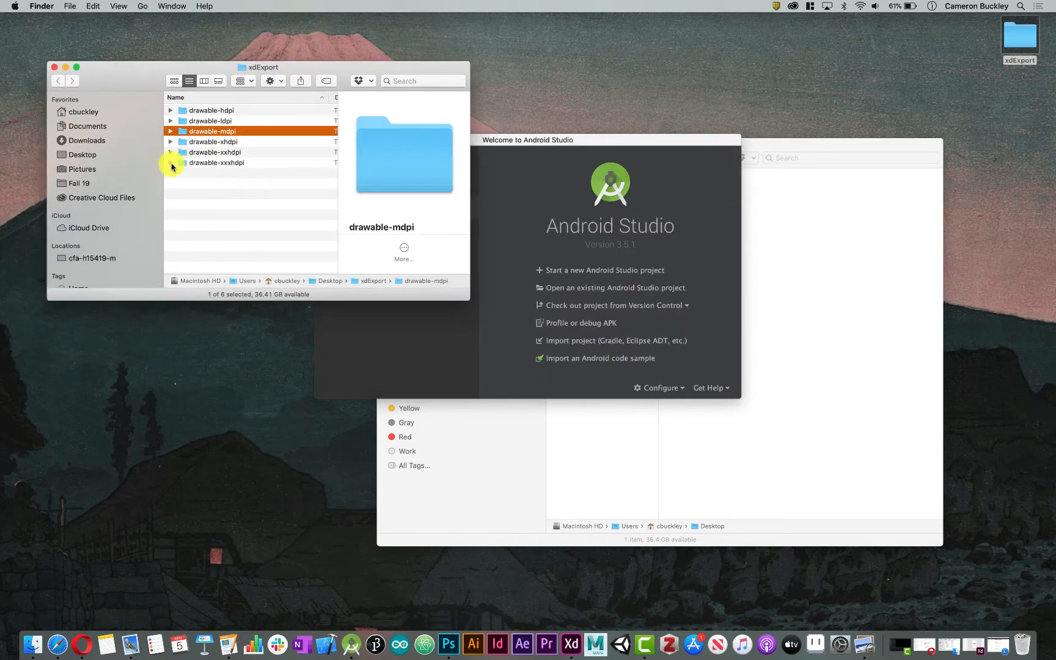
pyautogui.click(171, 163)
pyautogui.click(228, 183)
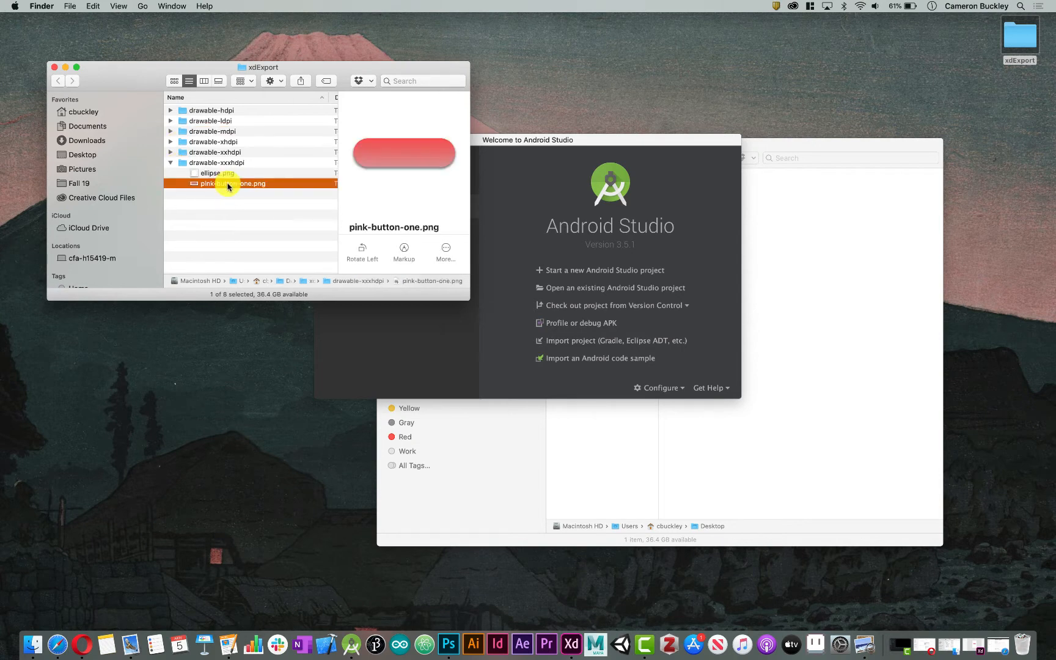
pyautogui.click(171, 110)
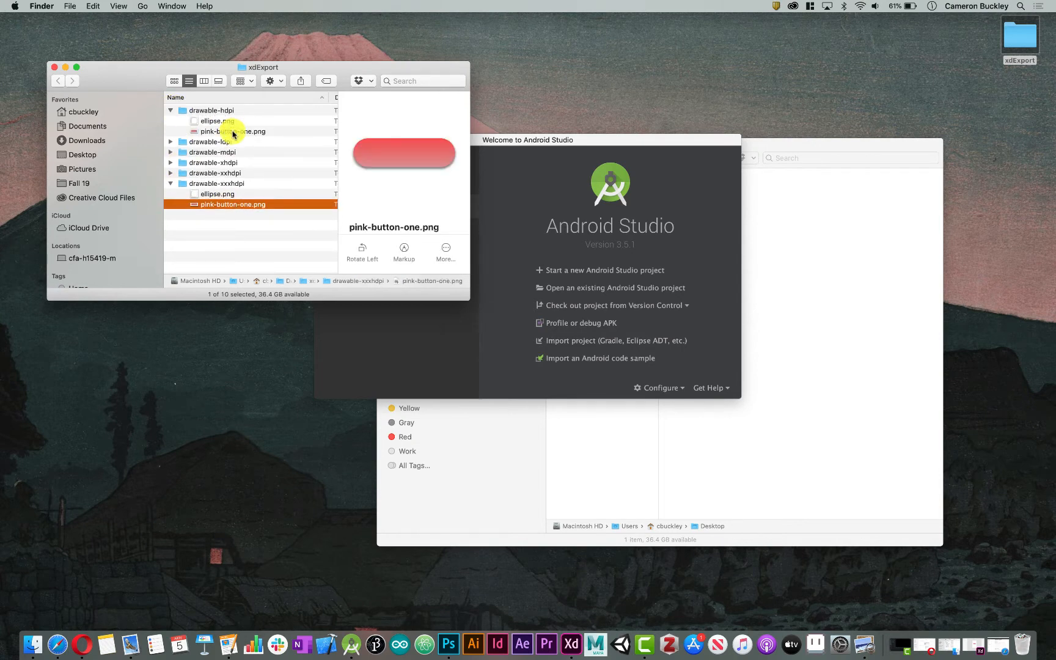
pyautogui.click(170, 143)
pyautogui.click(229, 162)
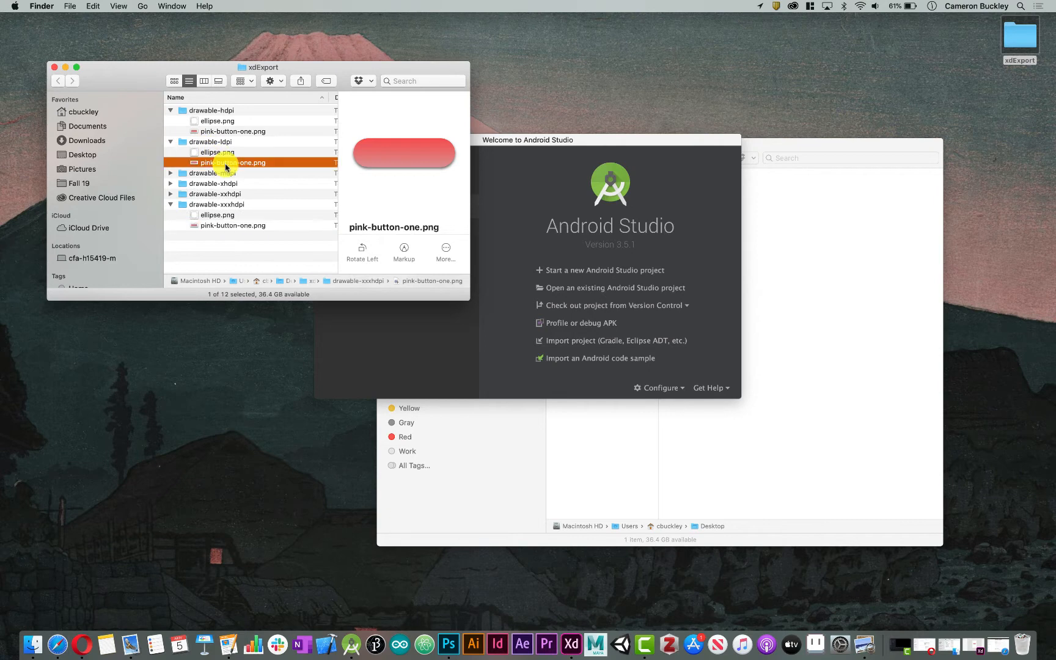
pyautogui.click(231, 226)
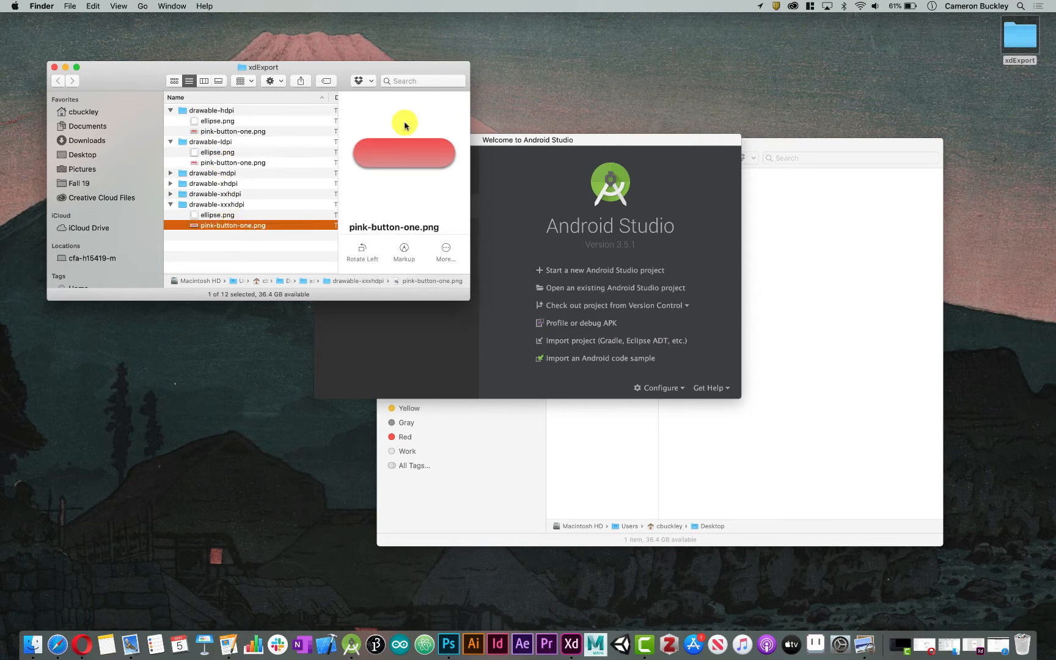
pyautogui.click(212, 173)
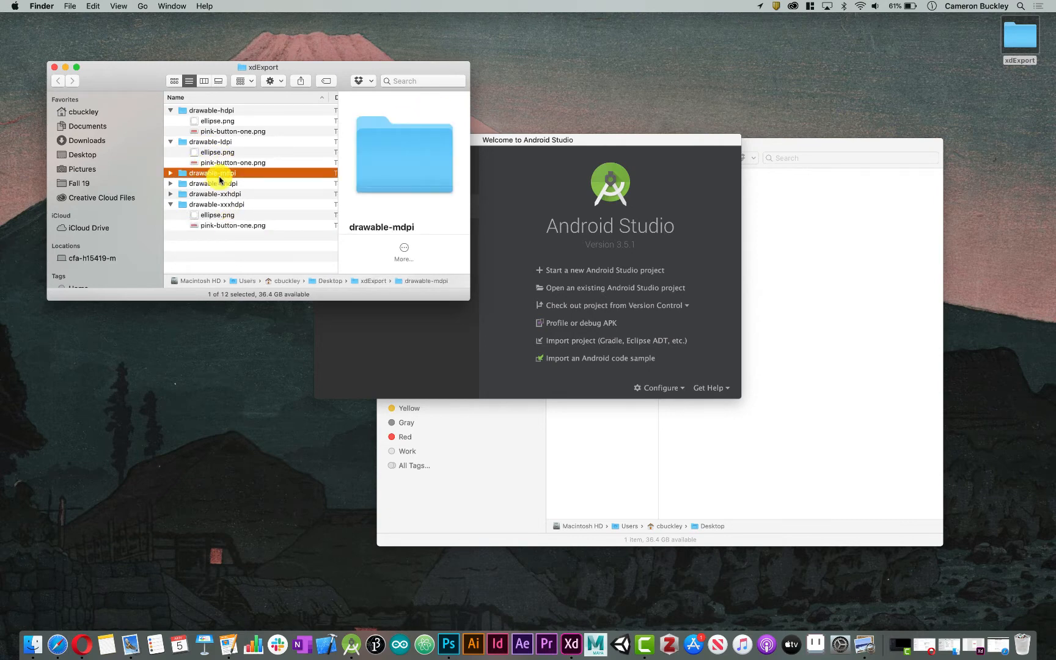
pyautogui.click(224, 162)
pyautogui.click(171, 141)
pyautogui.click(170, 110)
pyautogui.click(171, 162)
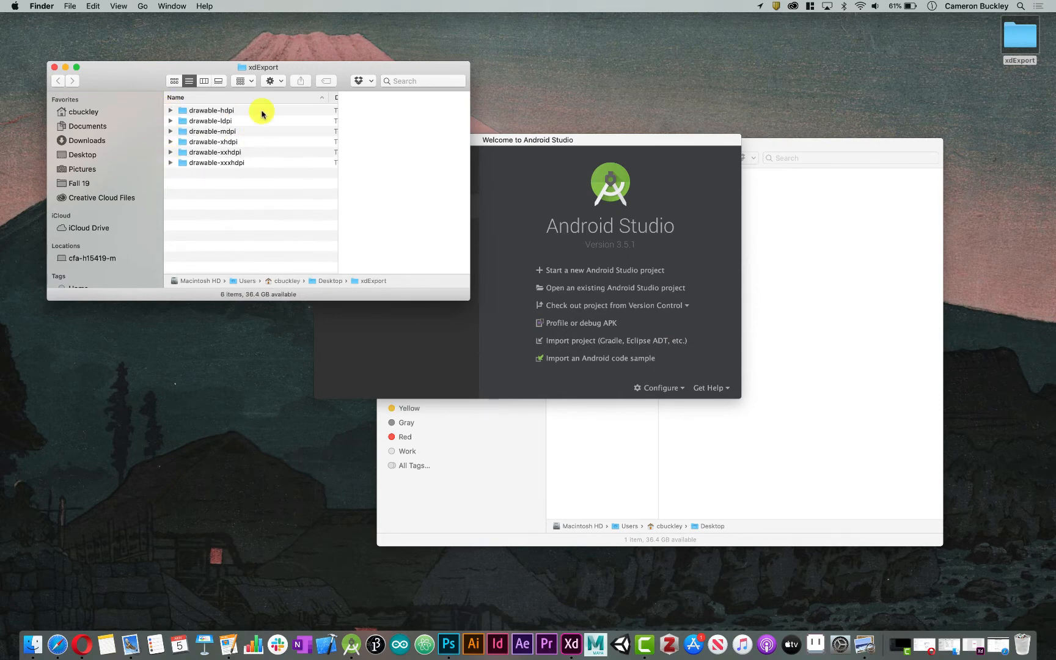
# Move the xdExport window clear of the Android Studio welcome window and open the calculator-solution project
pyautogui.moveTo(289, 64); pyautogui.dragTo(852, 64)
pyautogui.click(528, 139)
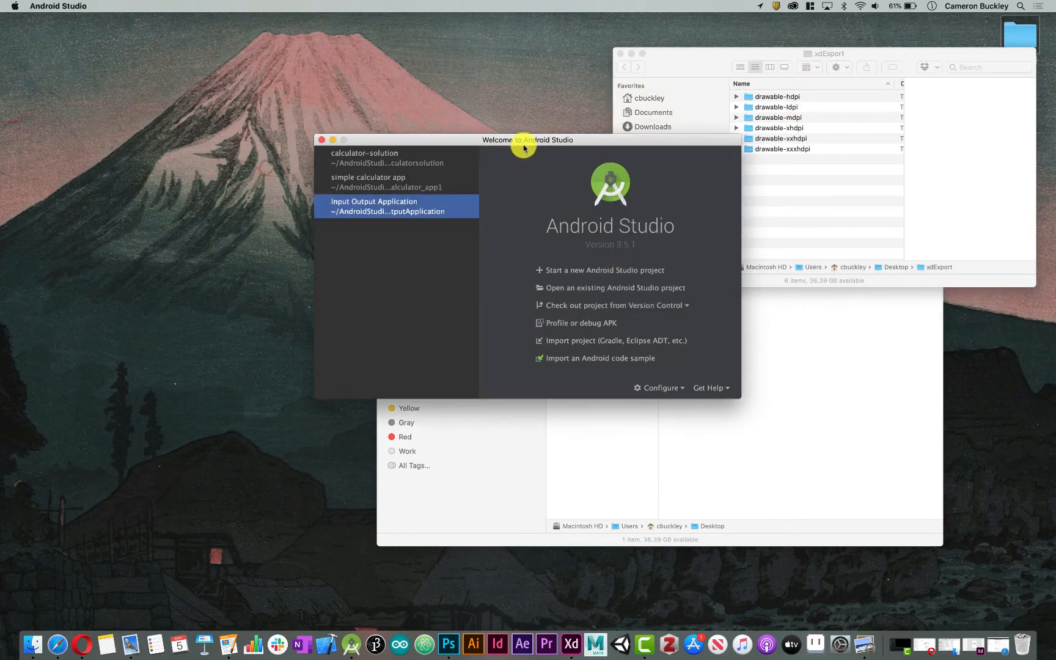
pyautogui.click(426, 163)
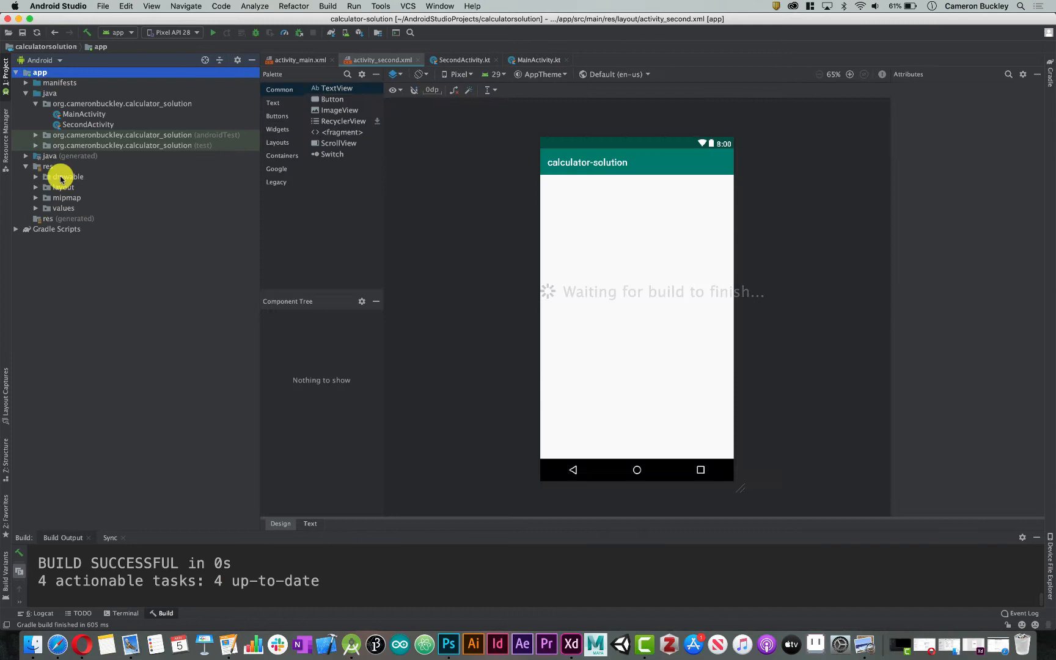
# Reveal the project's res folder in Finder and open it
pyautogui.click(47, 167)
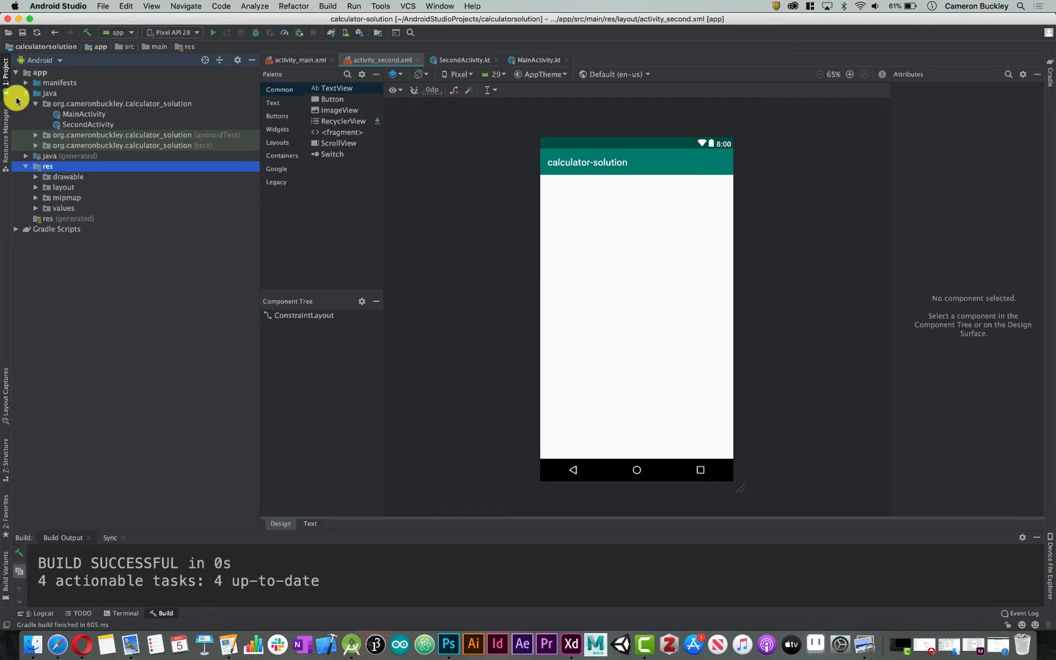
pyautogui.rightClick(55, 170)
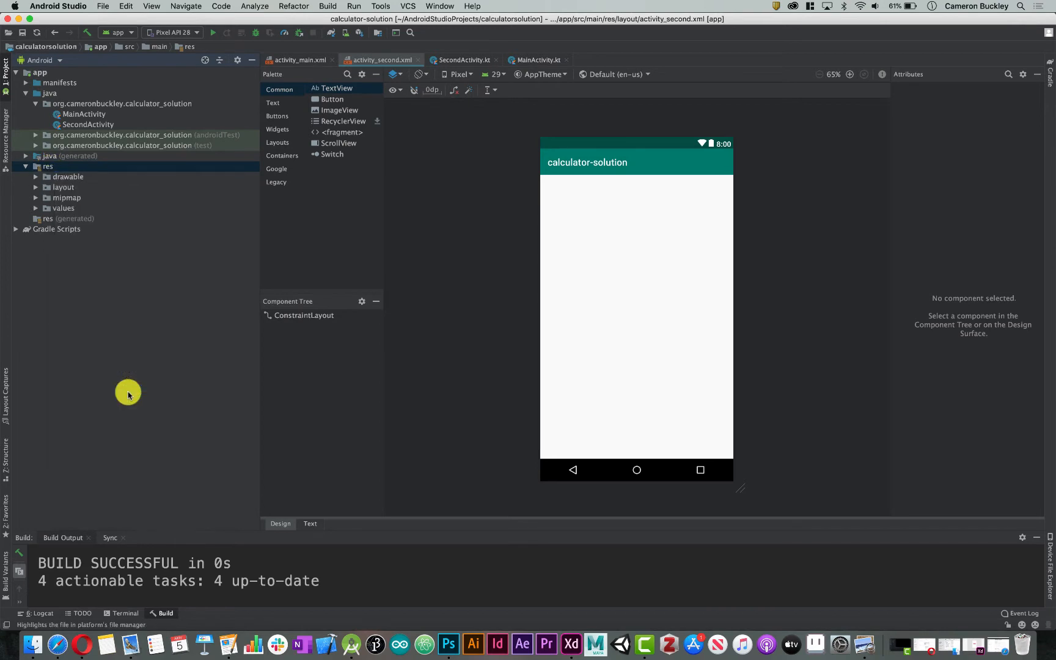
pyautogui.click(129, 395)
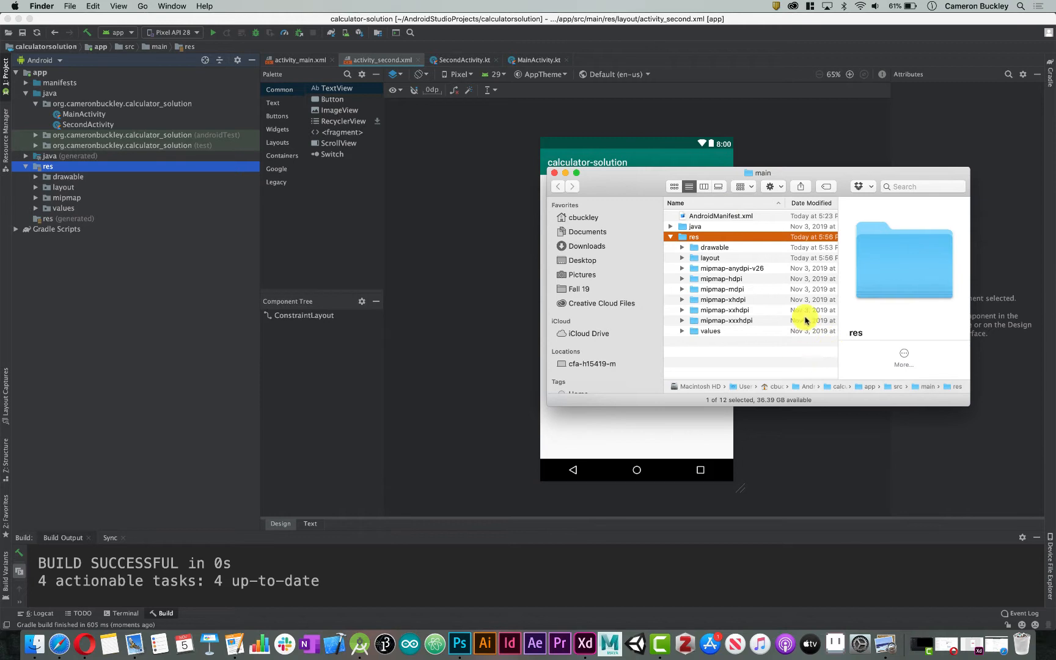
pyautogui.doubleClick(713, 237)
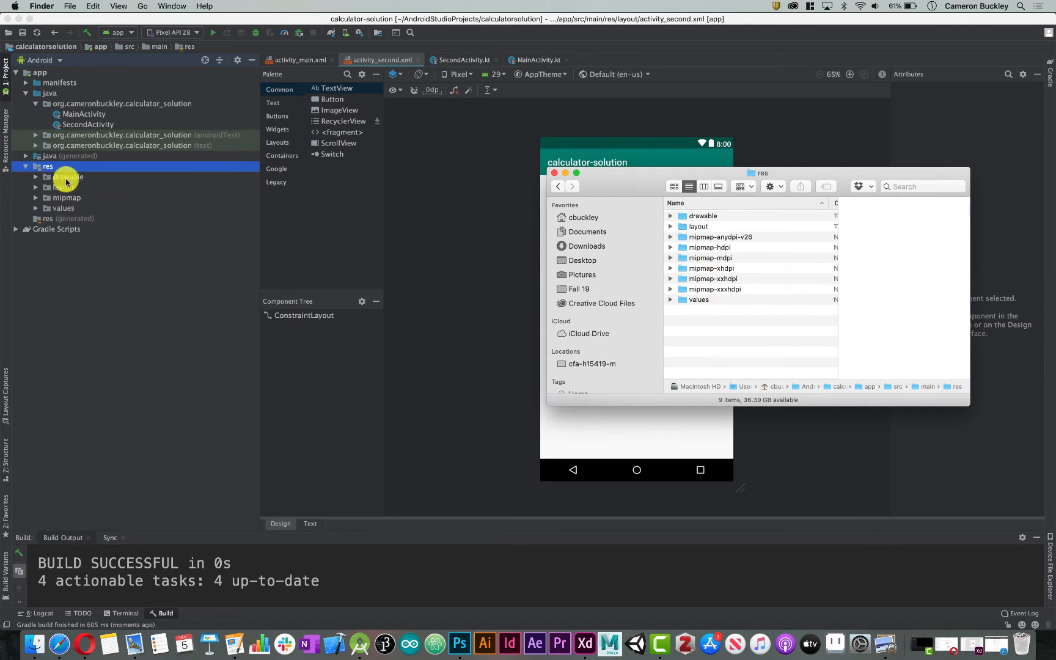
# Arrange the res and xdExport windows side by side and move all six drawable density folders from xdExport into res
pyautogui.click(17, 20)
pyautogui.moveTo(739, 174); pyautogui.dragTo(388, 110)
pyautogui.moveTo(675, 53); pyautogui.dragTo(677, 99)
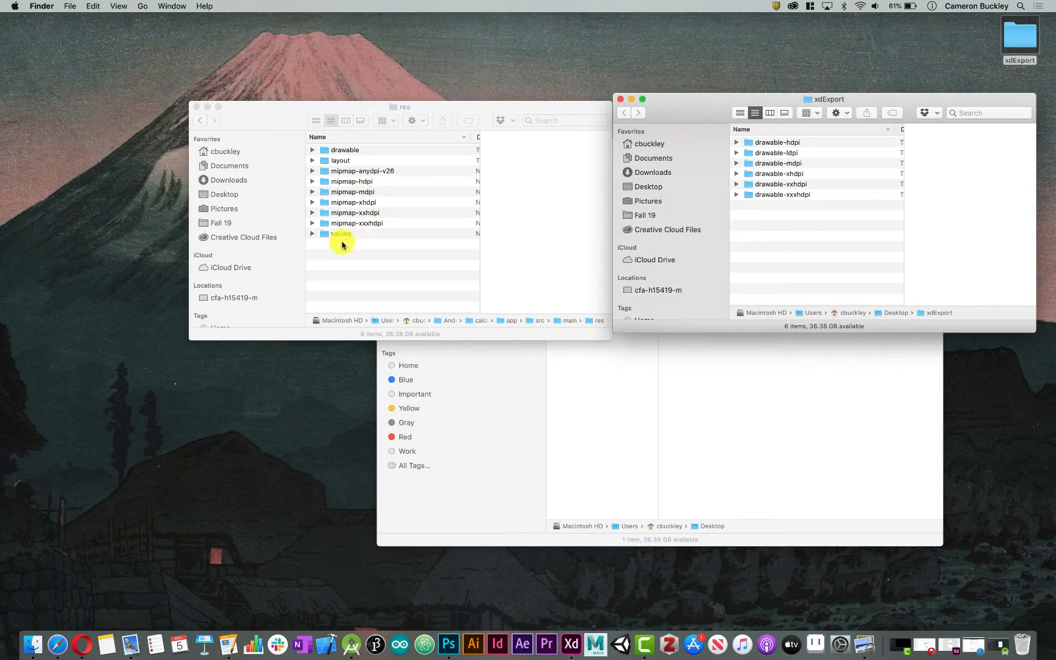
pyautogui.moveTo(841, 278); pyautogui.dragTo(732, 122)
pyautogui.moveTo(789, 145); pyautogui.dragTo(372, 266)
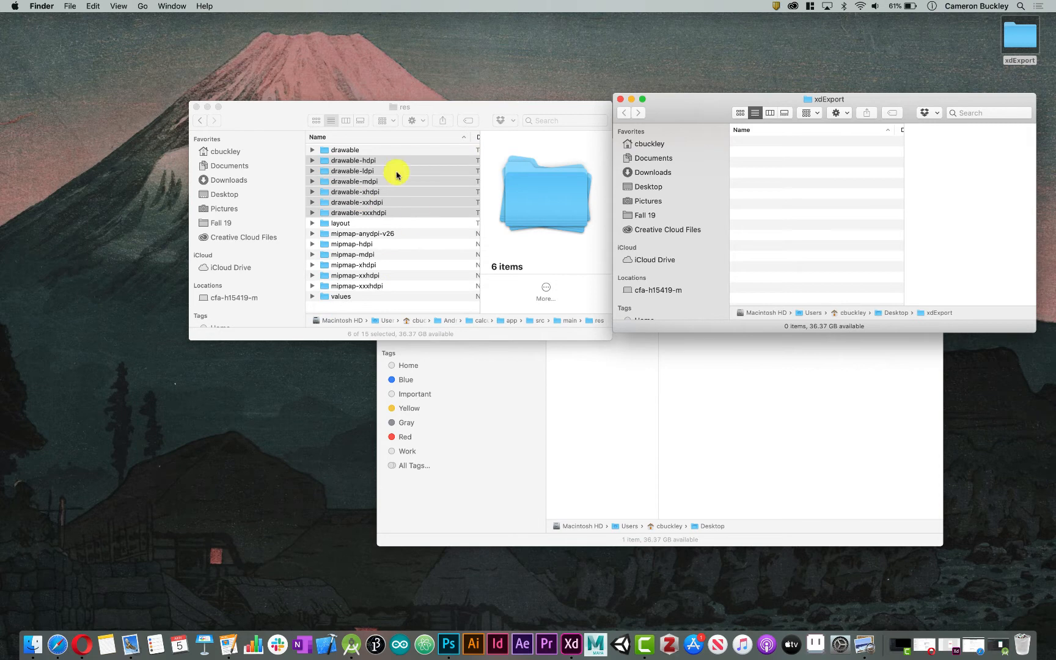
pyautogui.click(385, 226)
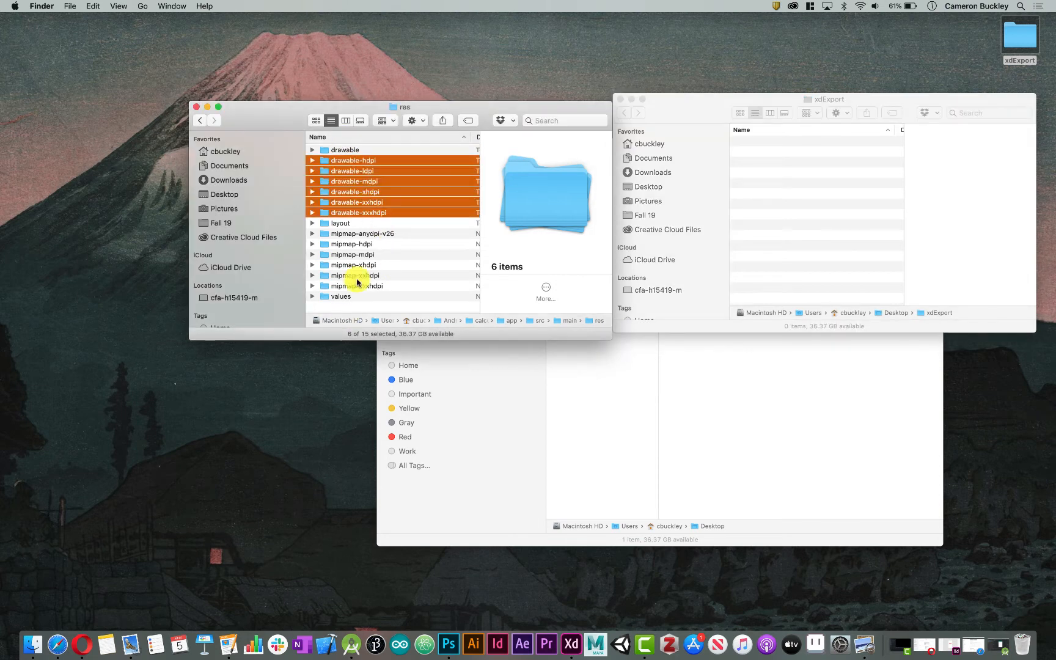
# Return to the calculator-solution project in Android Studio and check the drawable folder under res for the added assets
pyautogui.click(998, 644)
pyautogui.click(35, 176)
pyautogui.click(83, 186)
pyautogui.click(76, 176)
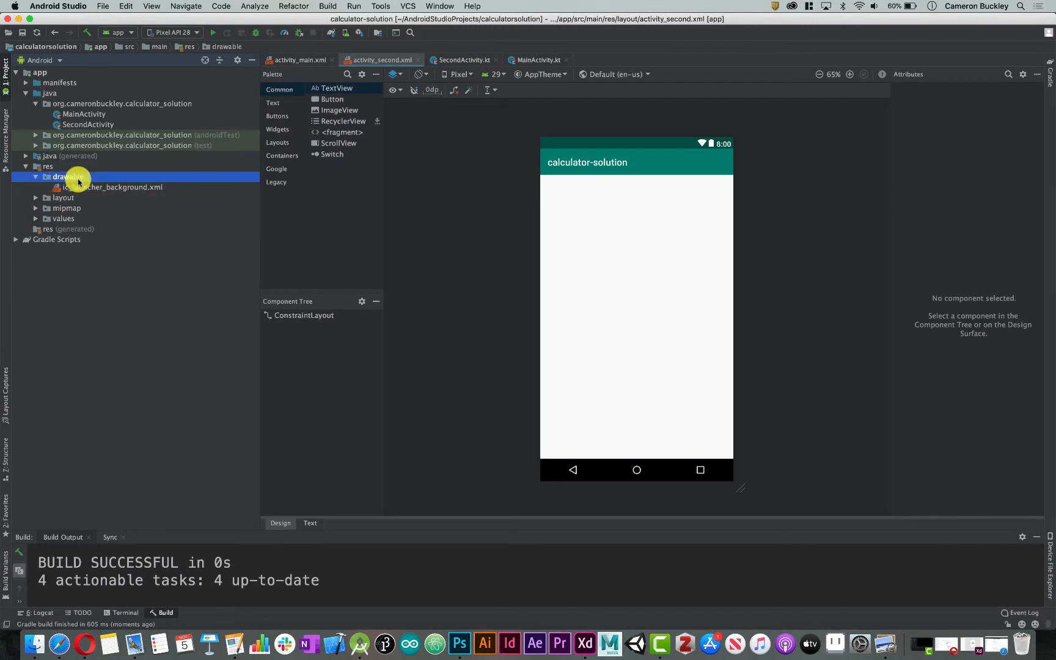
pyautogui.click(26, 167)
pyautogui.click(25, 167)
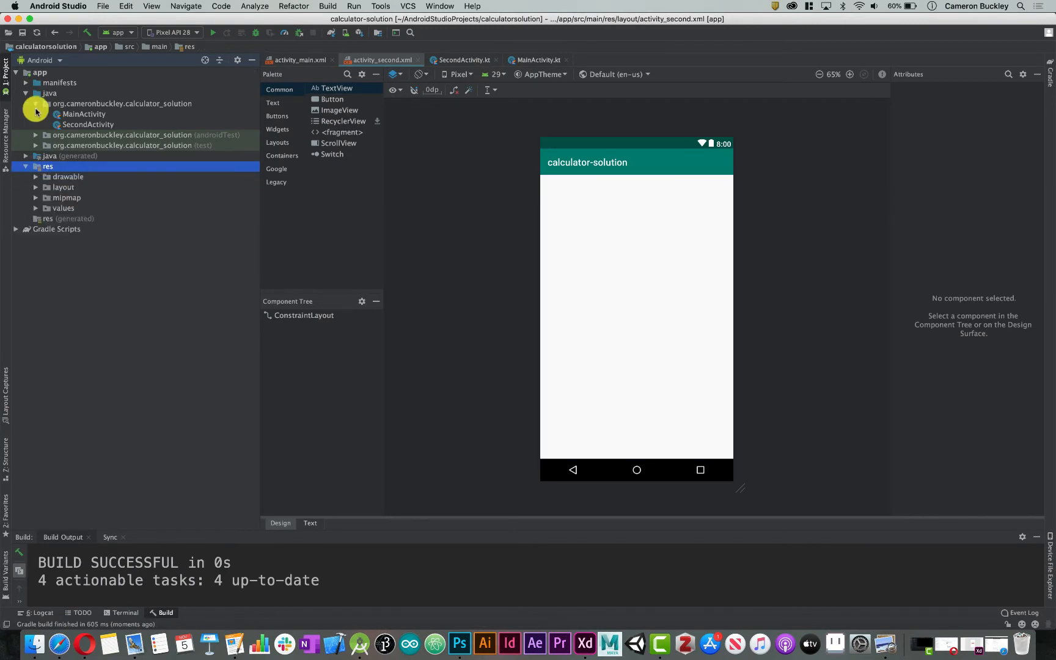
# Close and reopen the calculator-solution project, then check the ellipse and pink-button-one assets in its drawable folder
pyautogui.click(7, 20)
pyautogui.click(321, 172)
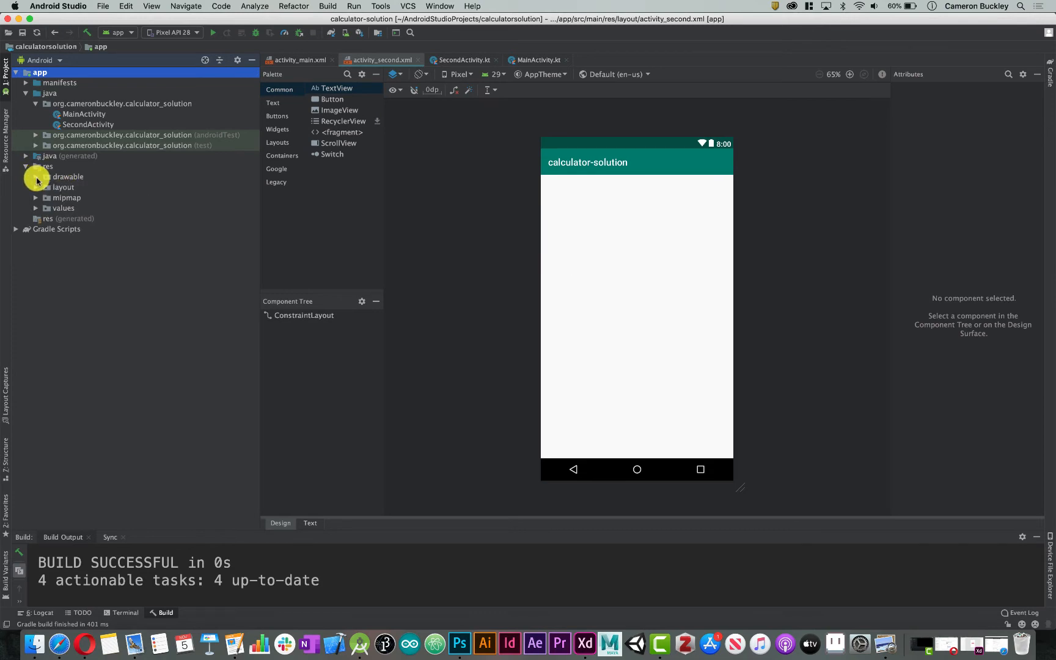
pyautogui.click(35, 176)
pyautogui.click(67, 187)
pyautogui.click(82, 211)
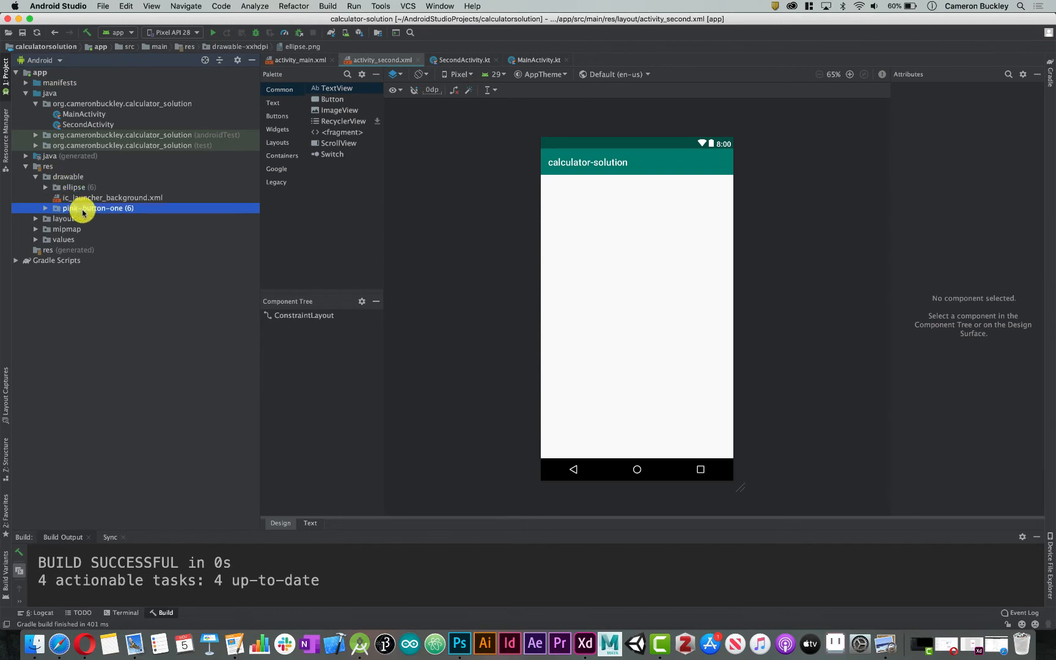
pyautogui.click(77, 179)
pyautogui.click(84, 188)
pyautogui.click(99, 210)
pyautogui.click(93, 188)
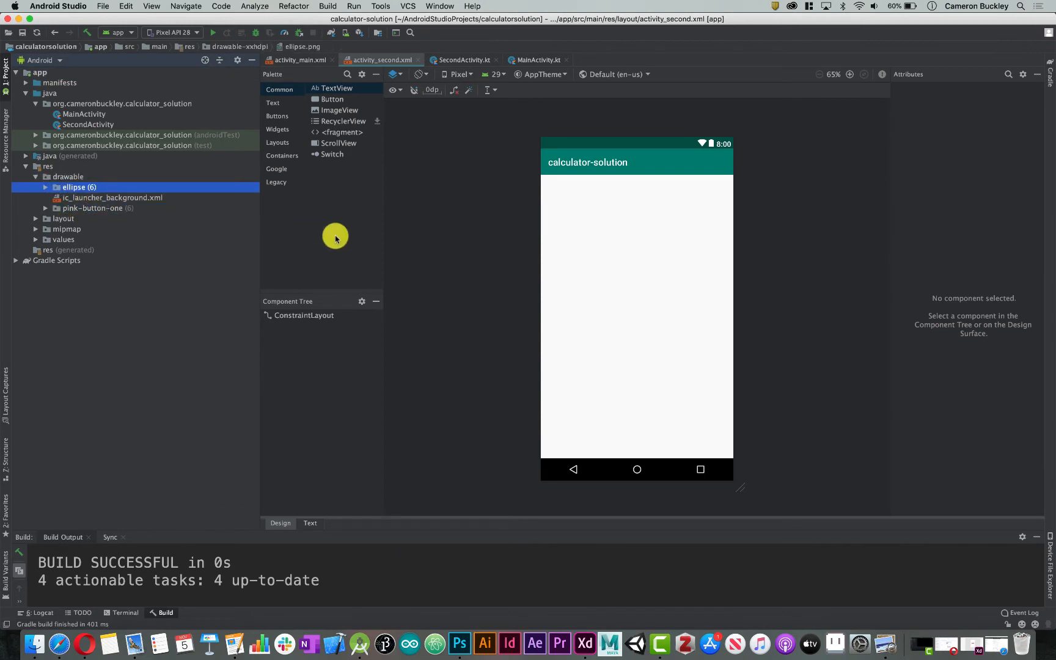
# Add an ImageView near the upper-left of the activity_second layout with the project's ellipse drawable as its image
pyautogui.moveTo(331, 109); pyautogui.dragTo(587, 220)
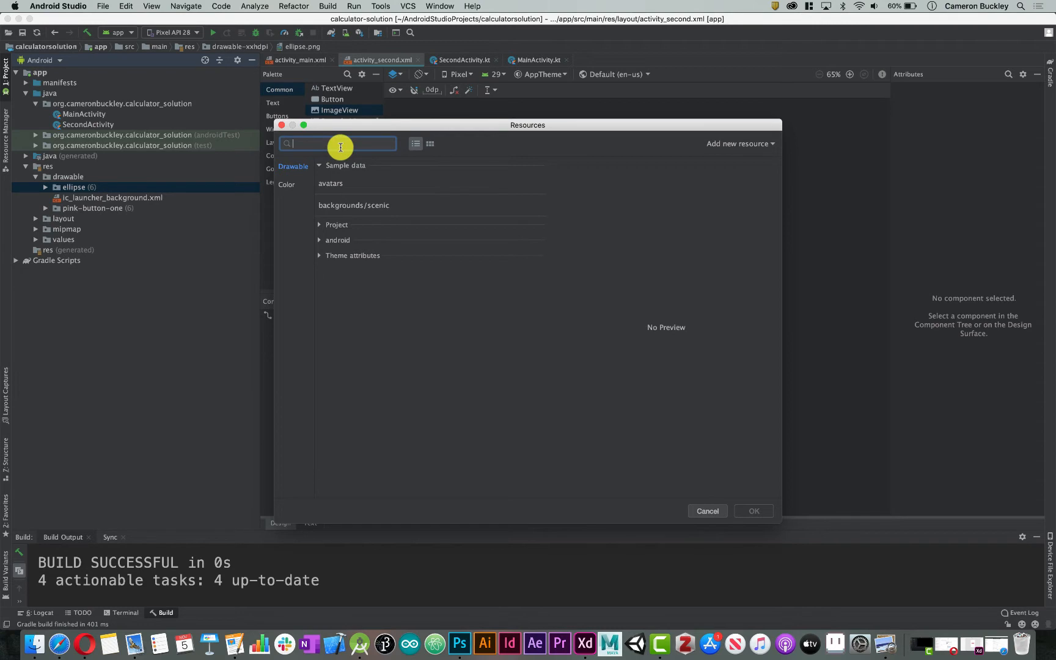
pyautogui.write('rex')
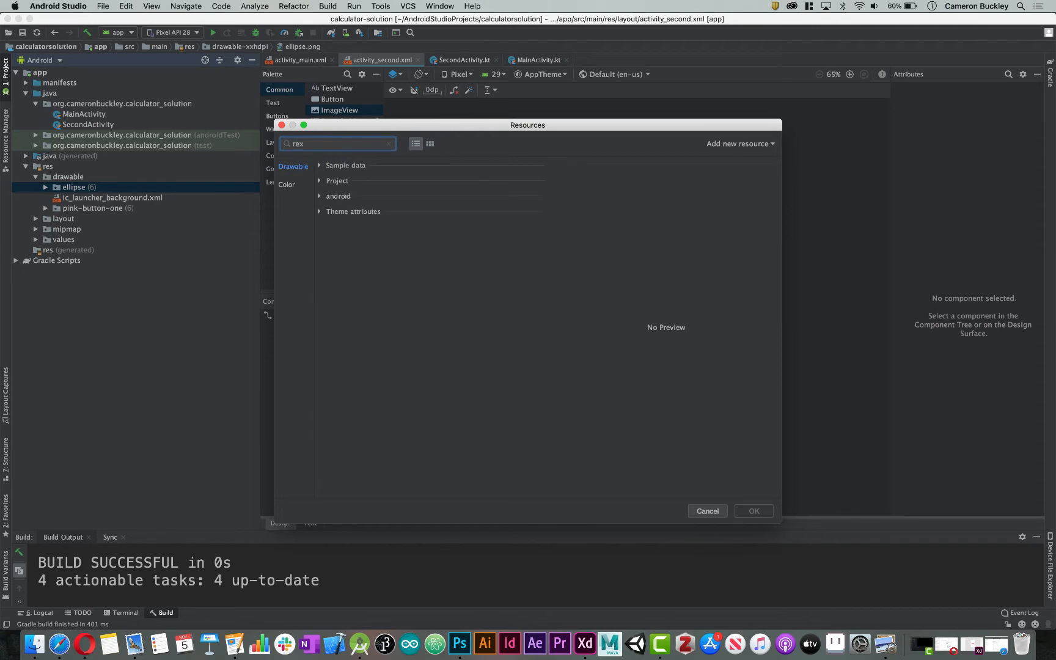
pyautogui.press('BackSpace')
pyautogui.write('c')
pyautogui.press('BackSpace')
pyautogui.press('BackSpace')
pyautogui.press('BackSpace')
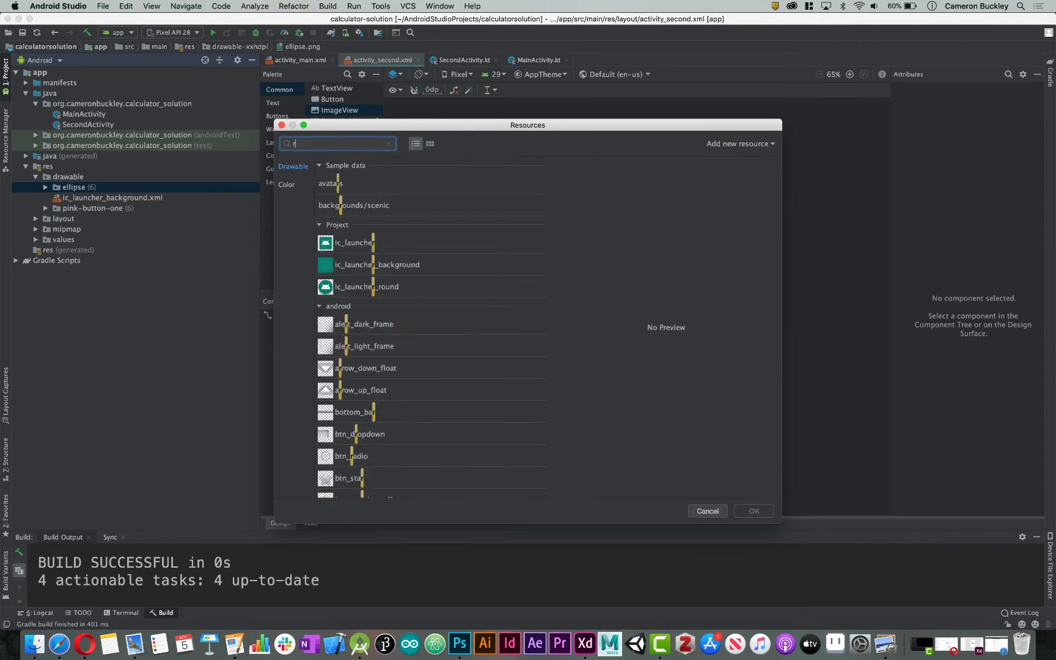
pyautogui.click(319, 224)
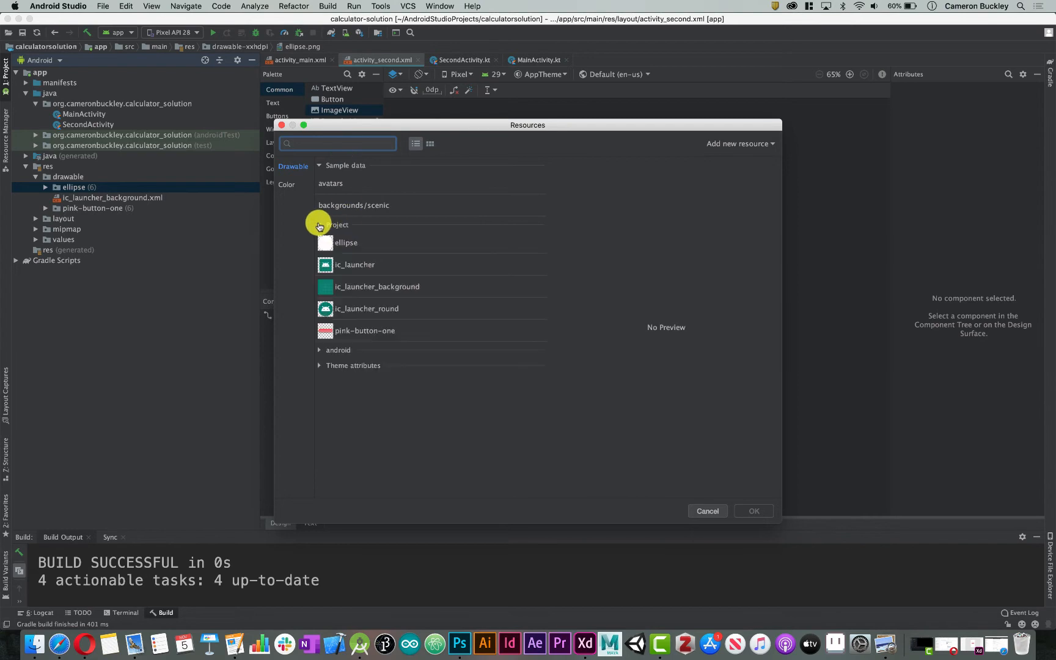
pyautogui.click(354, 331)
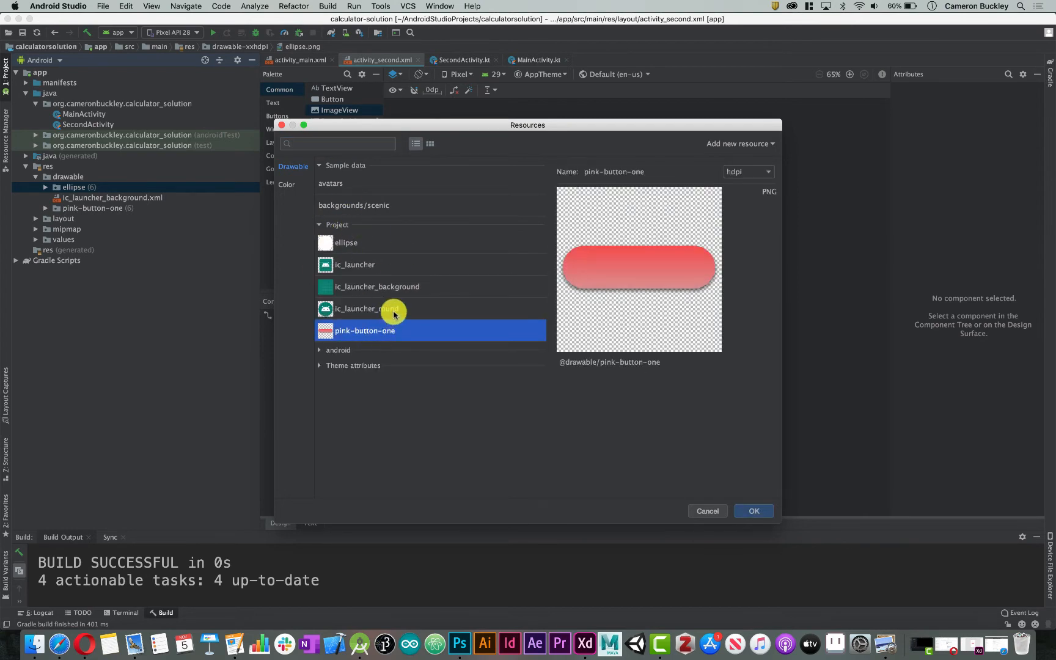
pyautogui.click(362, 240)
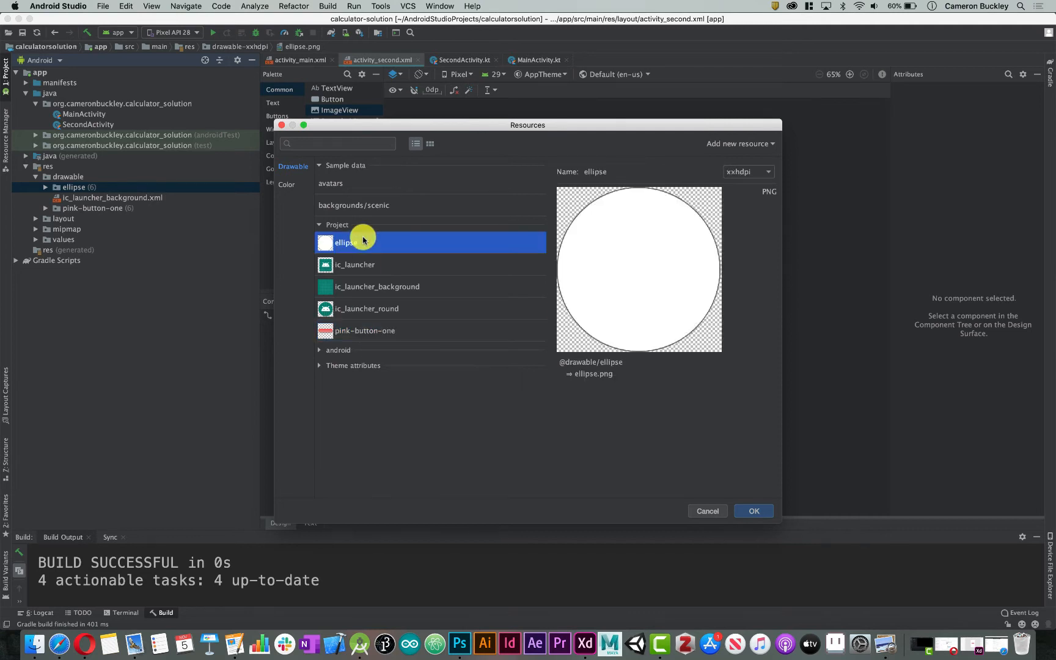
pyautogui.click(758, 510)
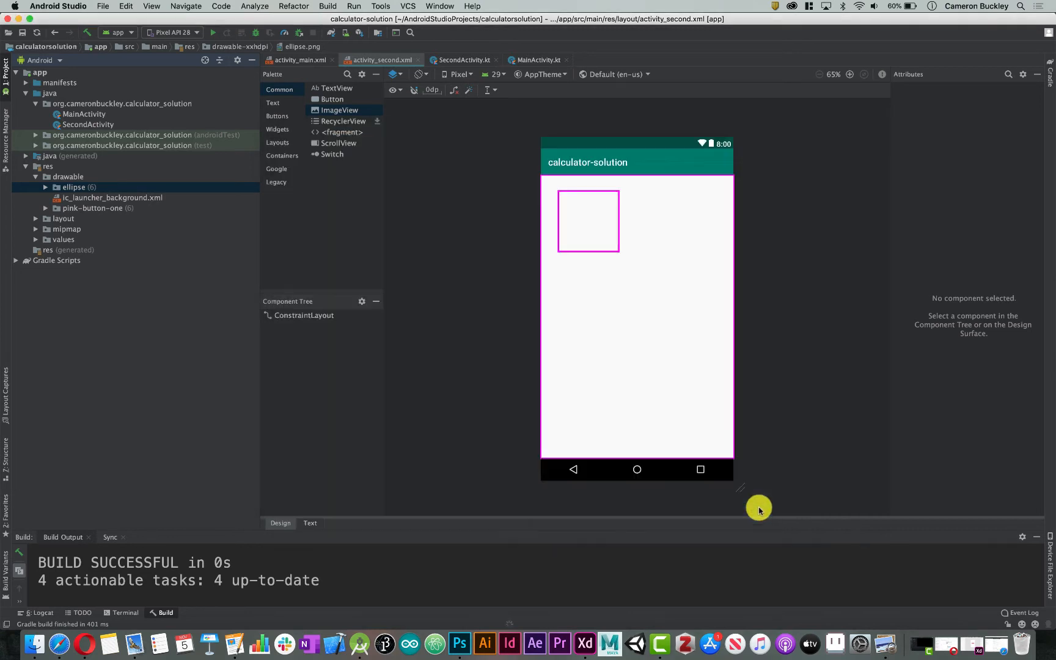
# Move the ellipse ImageView to the upper-right corner of the layout and infer its constraints
pyautogui.click(619, 236)
pyautogui.moveTo(623, 243); pyautogui.dragTo(698, 225)
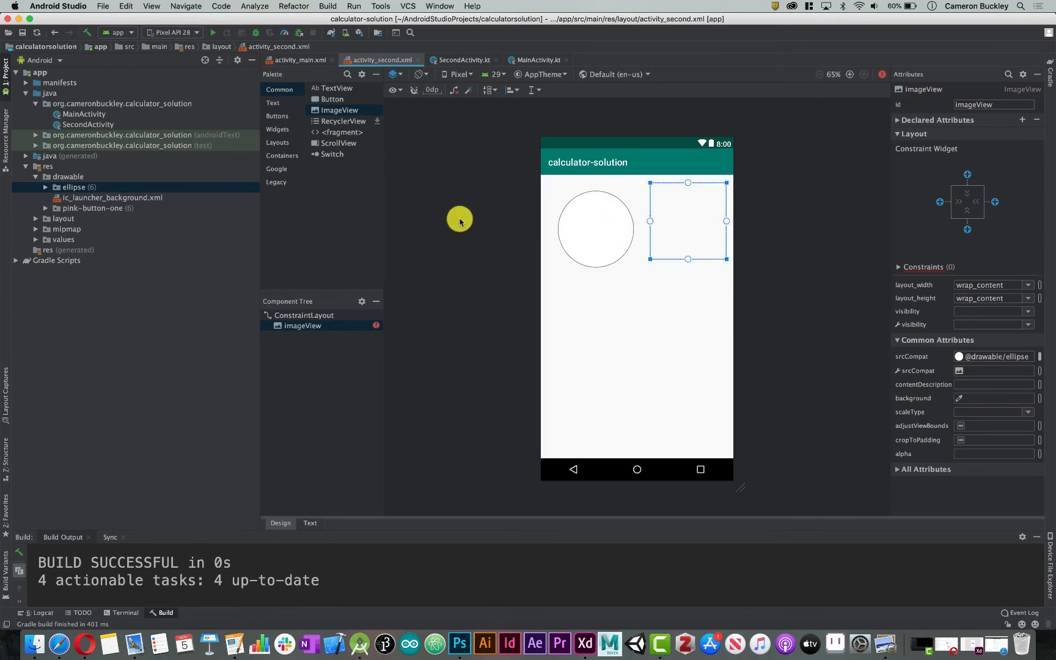
pyautogui.click(459, 220)
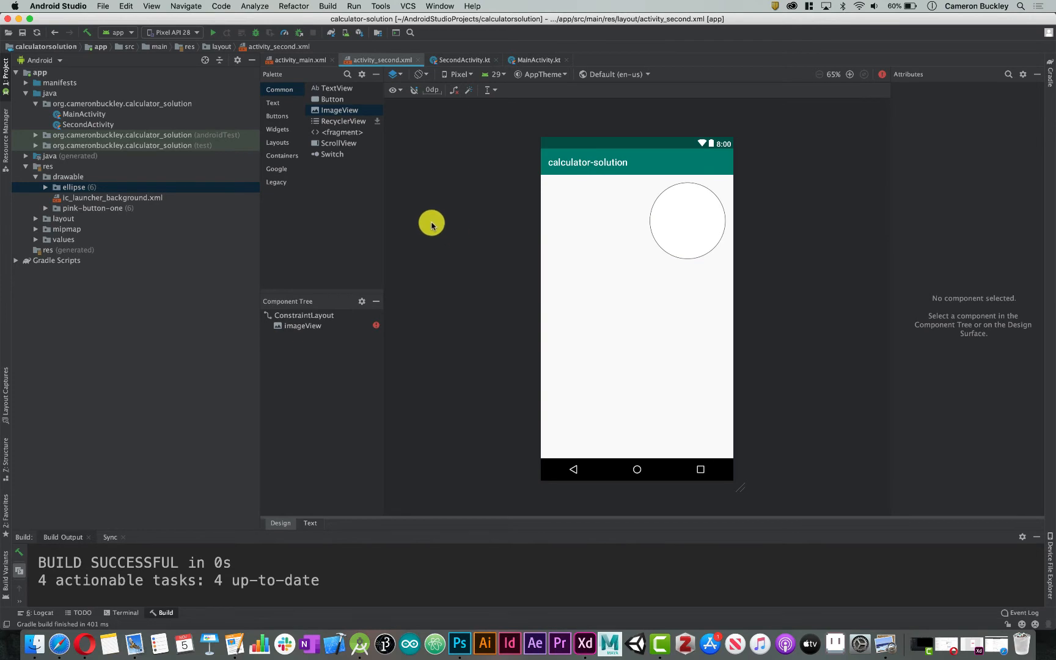
pyautogui.click(672, 227)
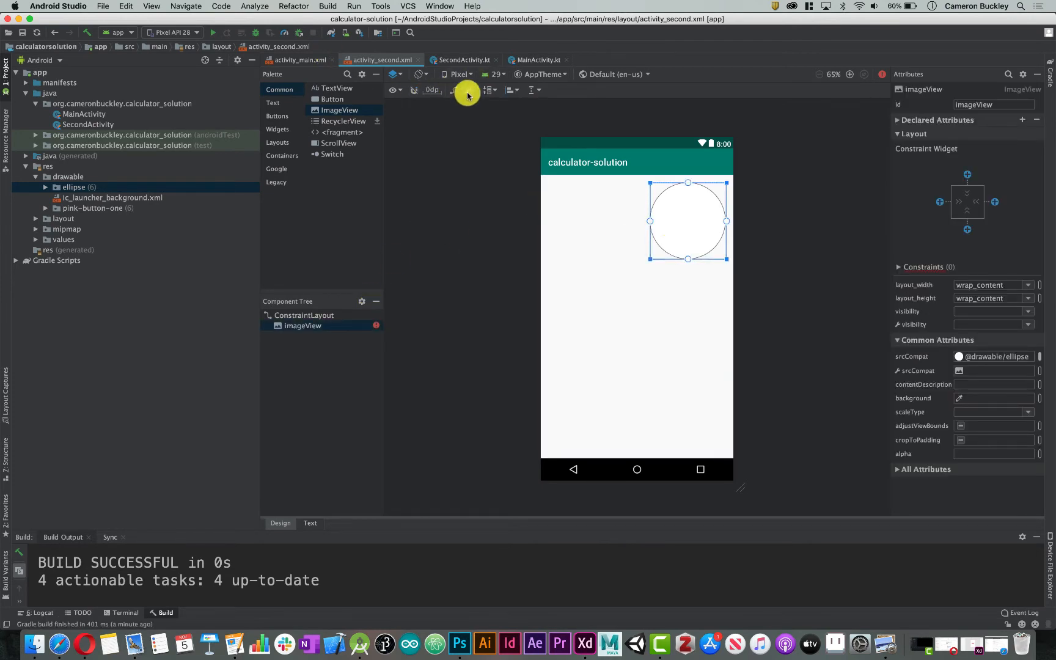
pyautogui.click(452, 236)
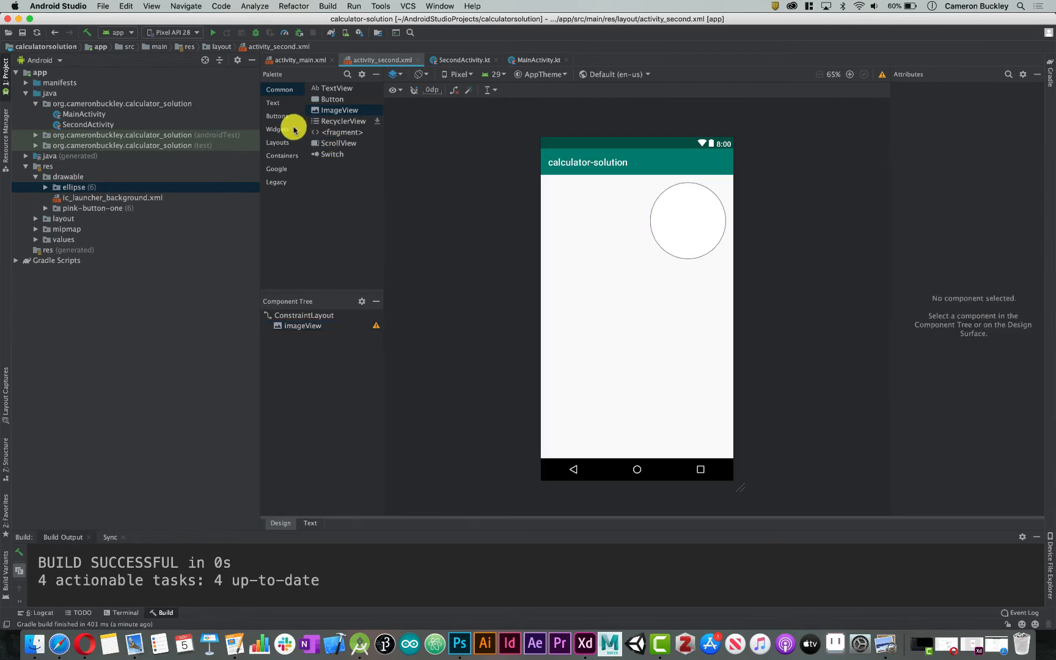
# Add an ImageButton with the pink-button-one drawable below the circle and enlarge it to about 223 by 74 dp
pyautogui.click(276, 115)
pyautogui.moveTo(398, 120); pyautogui.dragTo(614, 300)
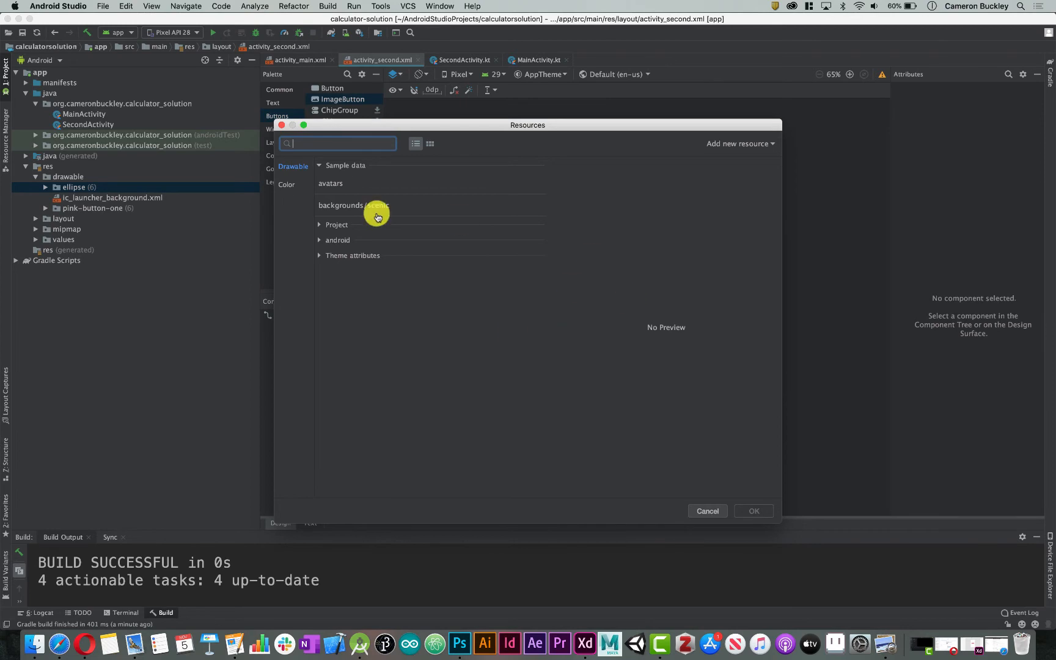
pyautogui.click(319, 225)
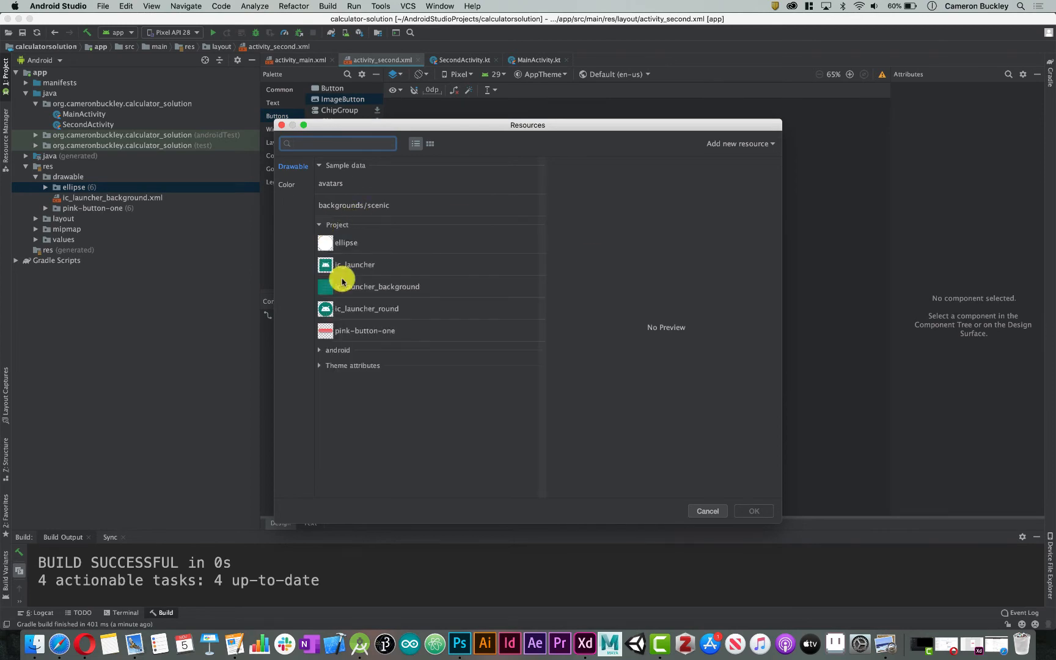
pyautogui.click(358, 329)
pyautogui.click(754, 510)
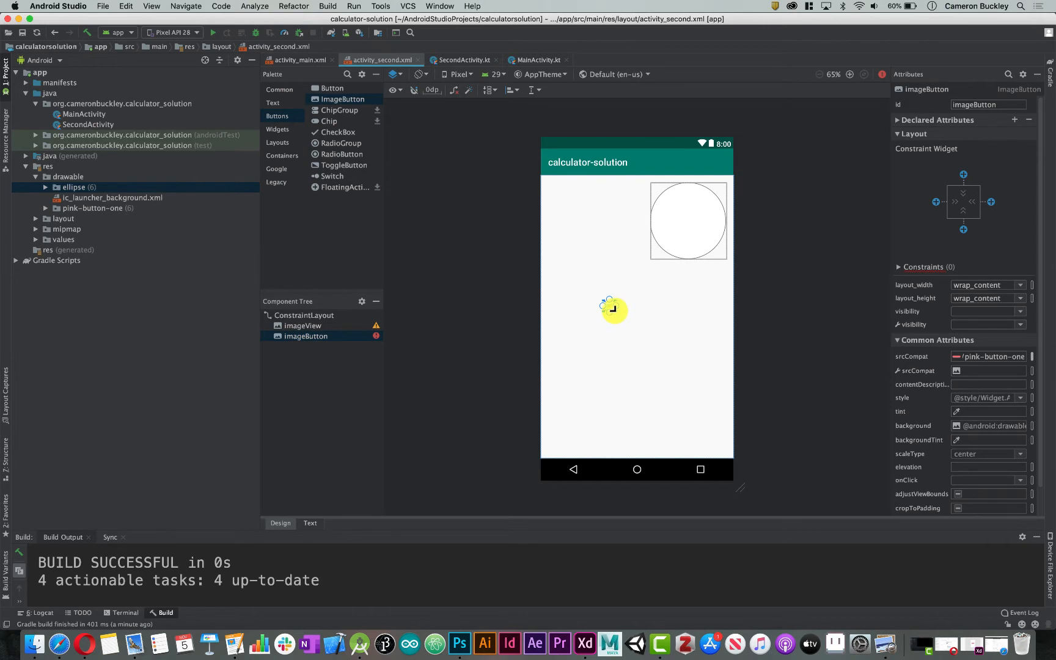
pyautogui.moveTo(623, 314); pyautogui.dragTo(707, 333)
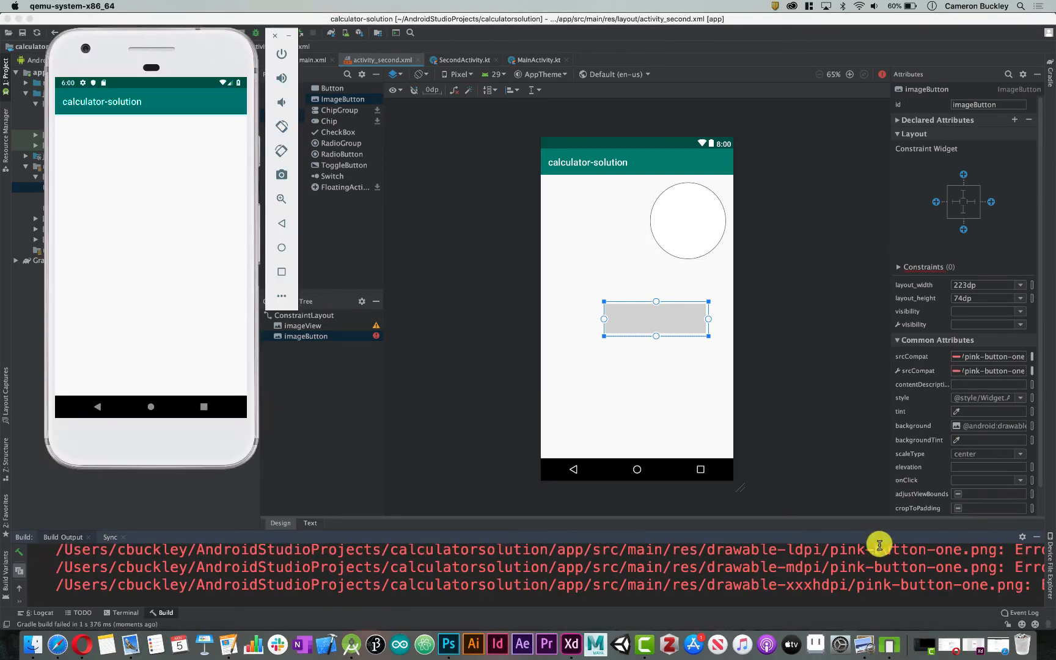
# Examine the file names in the build errors and the pink-button-one density files under drawable
pyautogui.moveTo(864, 550); pyautogui.dragTo(873, 552)
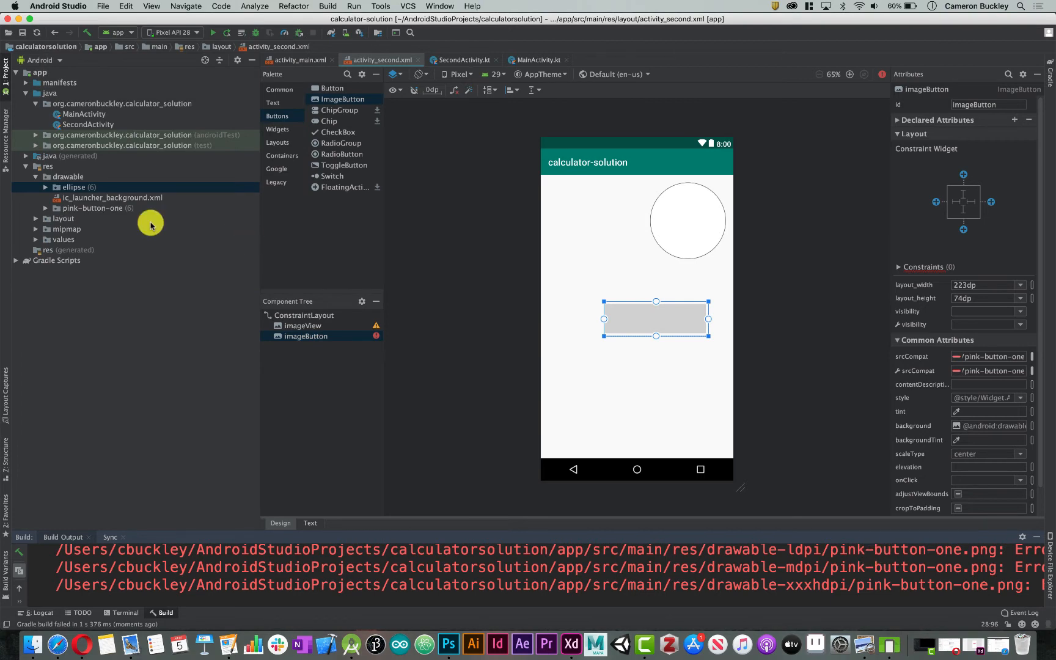
pyautogui.click(46, 209)
pyautogui.click(89, 220)
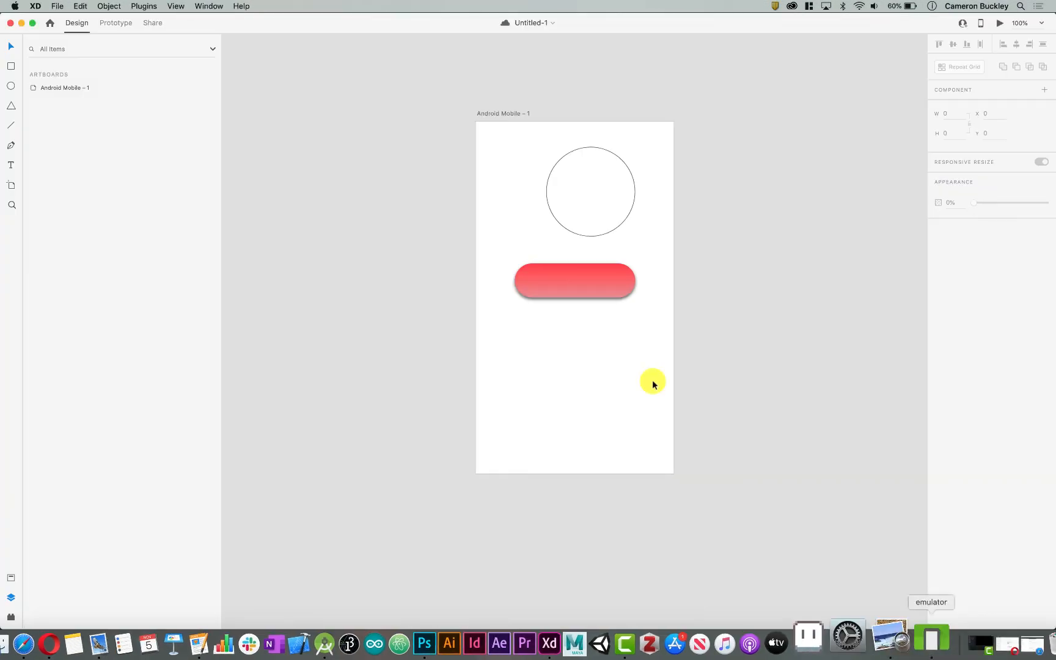
# Switch to Adobe XD and rename the pink button's layer as pinkbuttonone
pyautogui.click(592, 286)
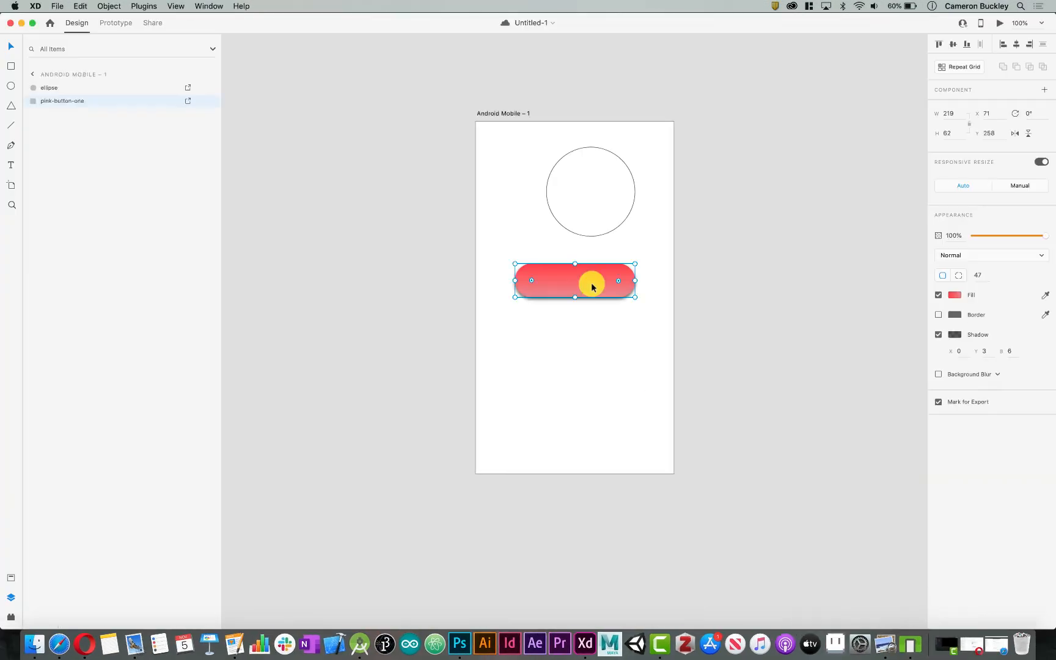
pyautogui.doubleClick(71, 101)
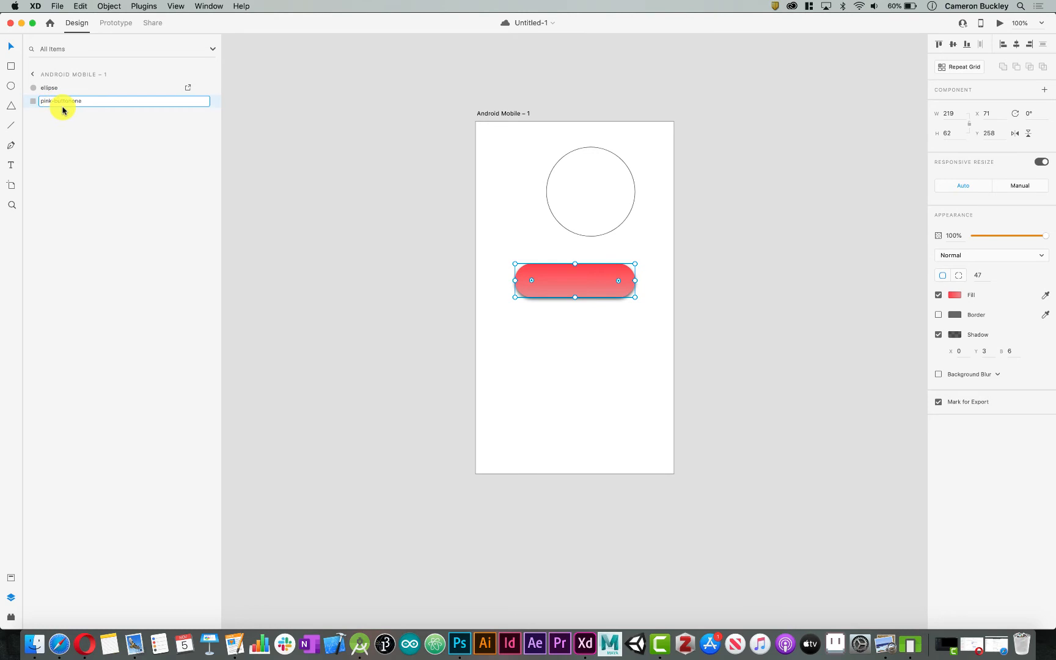
pyautogui.press('Return')
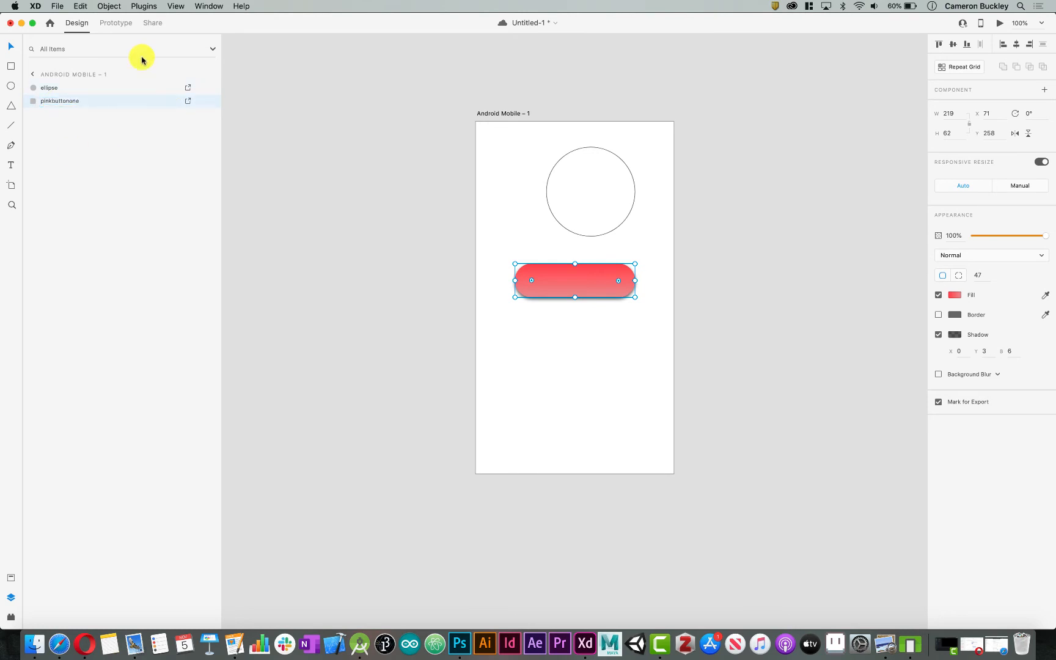
# Batch export the marked assets to the xdExport folder as PNG for Android, designed at 100% - mdpi
pyautogui.click(57, 5)
pyautogui.moveTo(136, 158)
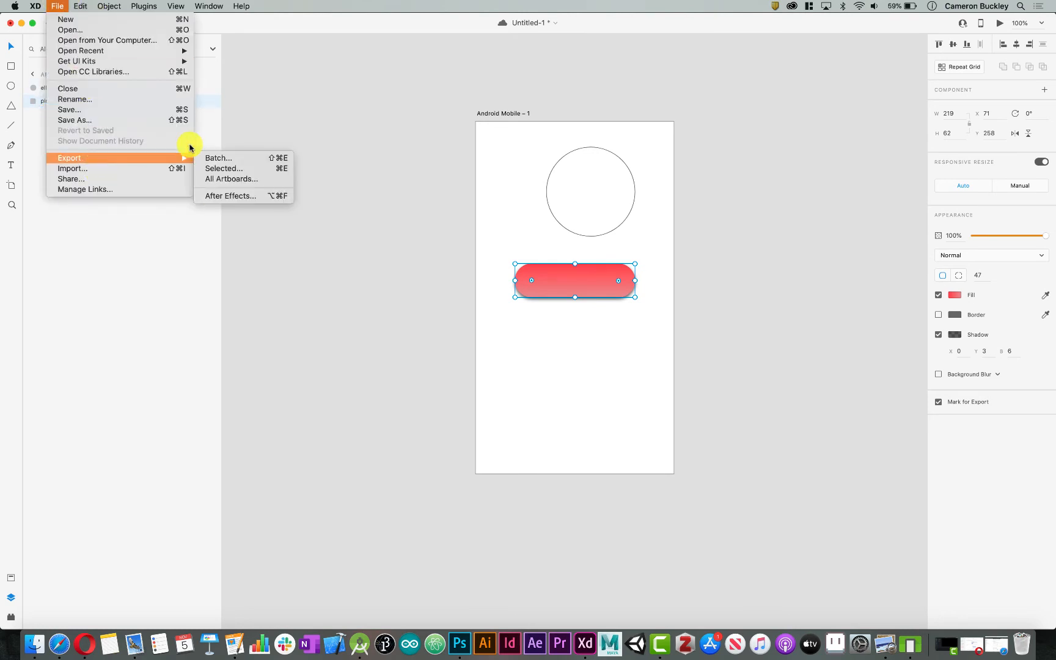
pyautogui.click(223, 157)
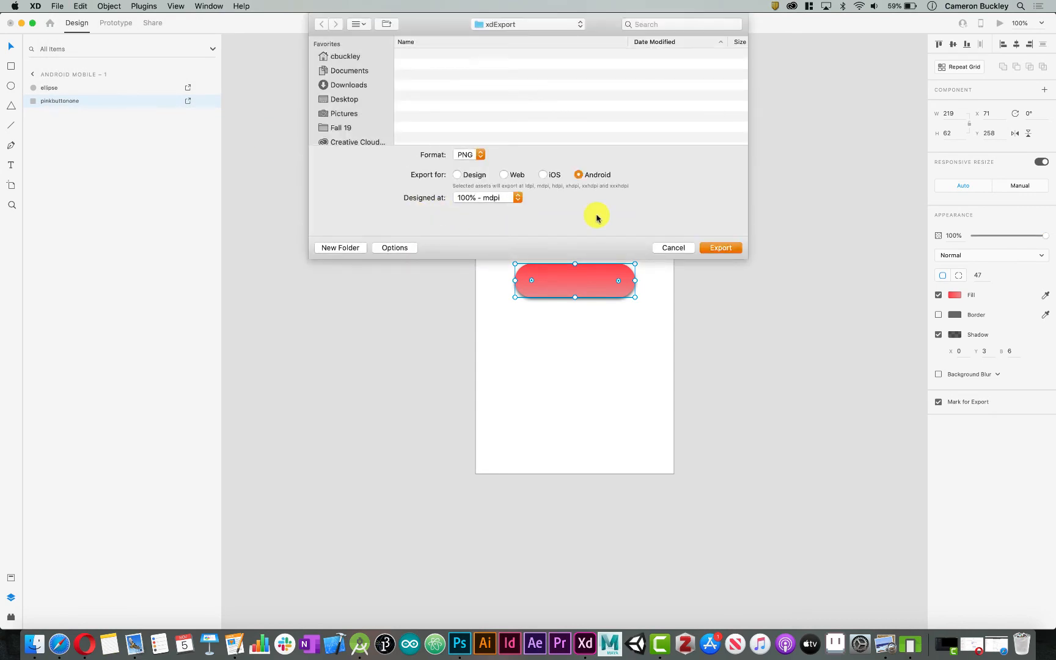
pyautogui.click(730, 253)
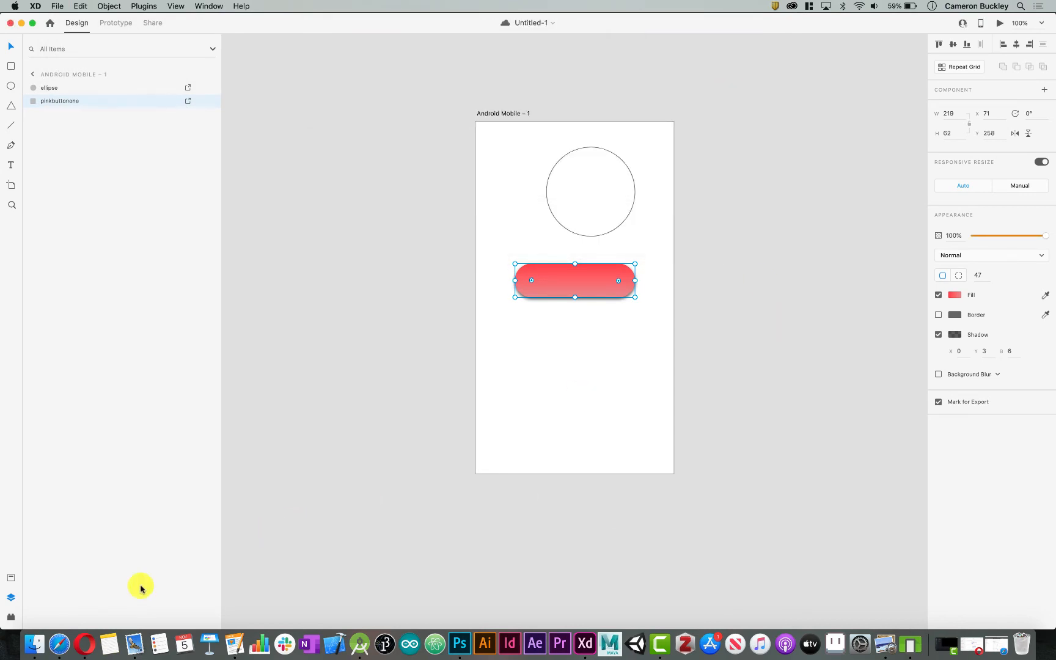
# Switch to Finder and move the six old drawable density folders in res to the Trash
pyautogui.click(32, 641)
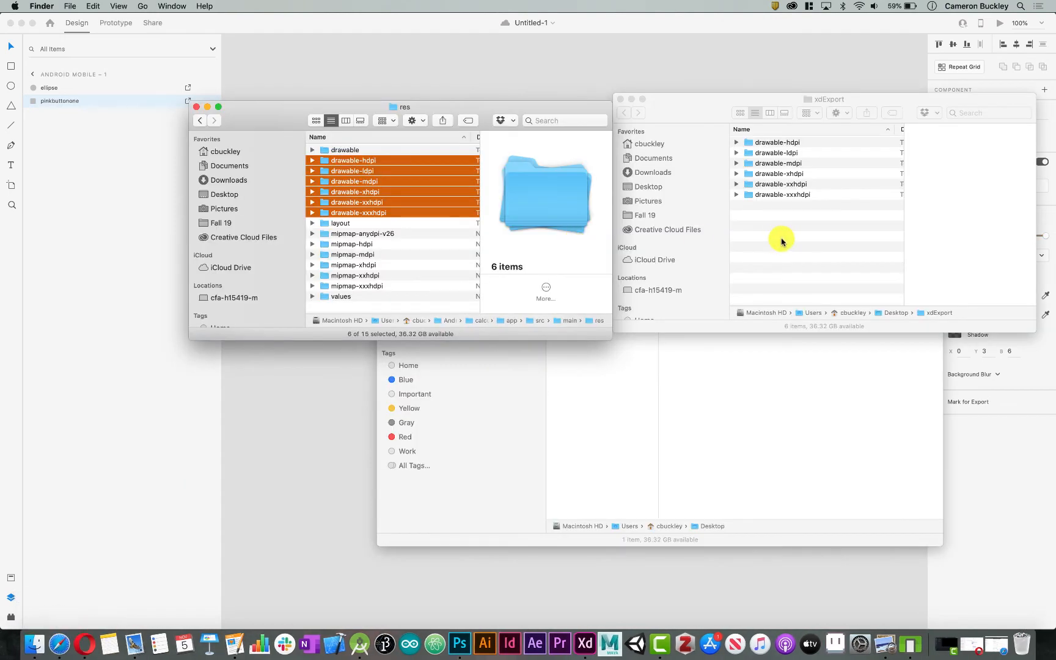
pyautogui.click(338, 194)
pyautogui.click(349, 212)
pyautogui.keyDown('shift'); pyautogui.click(363, 162); pyautogui.keyUp('shift')
pyautogui.rightClick(362, 163)
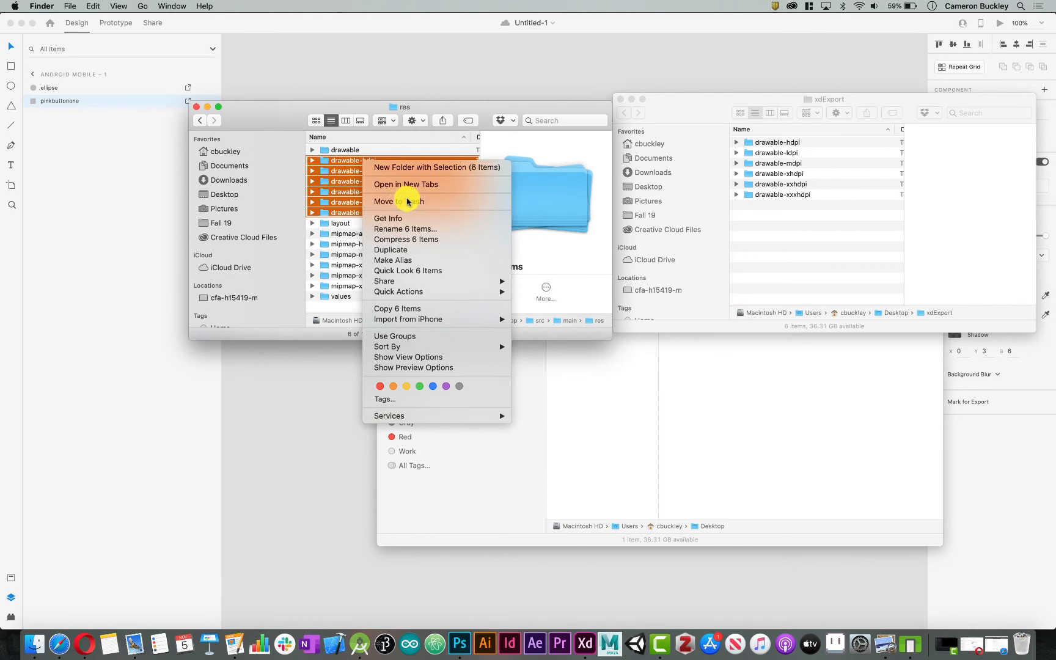
pyautogui.click(413, 203)
# Move all six newly exported drawable density folders from xdExport into the res folder
pyautogui.click(769, 146)
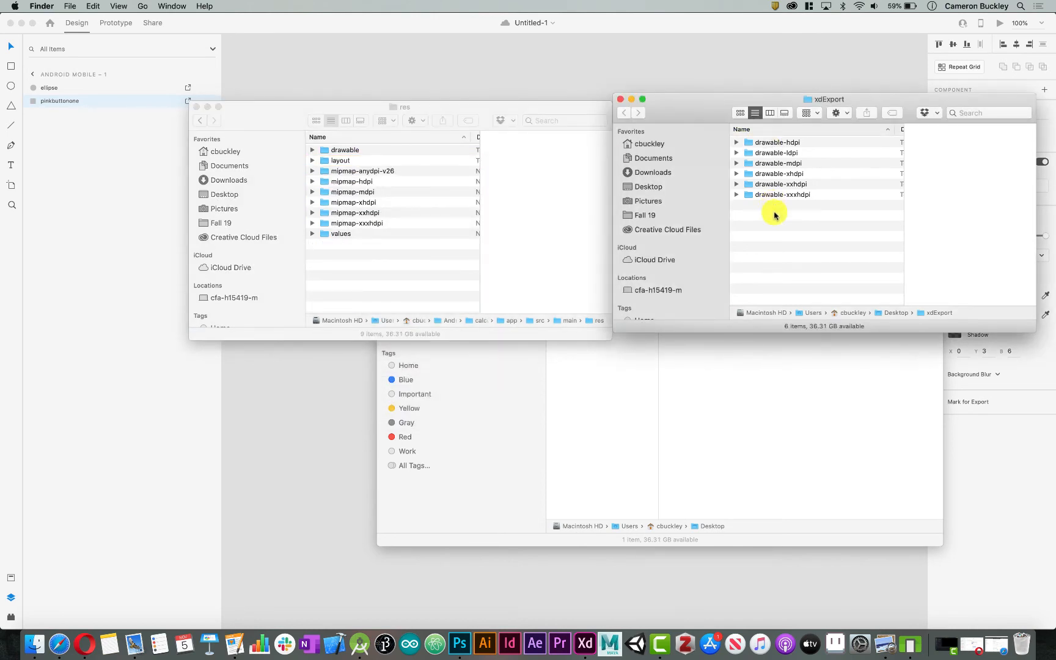
pyautogui.moveTo(775, 208); pyautogui.dragTo(770, 111)
pyautogui.moveTo(785, 158); pyautogui.dragTo(370, 266)
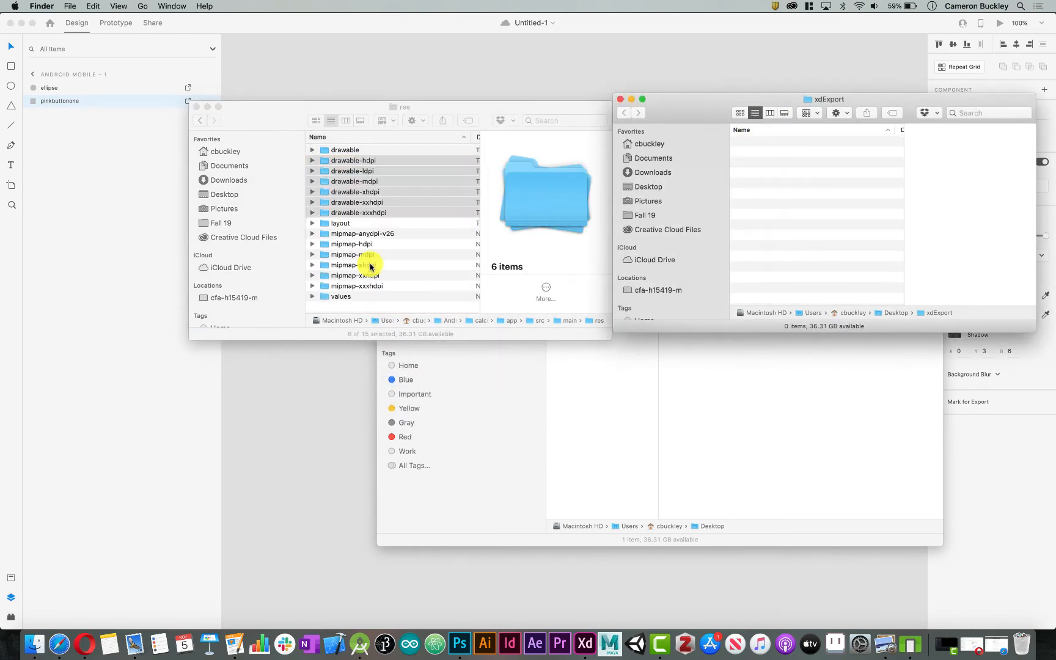
# Return to Android Studio, expand pinkbuttonone under drawable, and delete the gray ImageButton from the activity_second layout
pyautogui.click(910, 643)
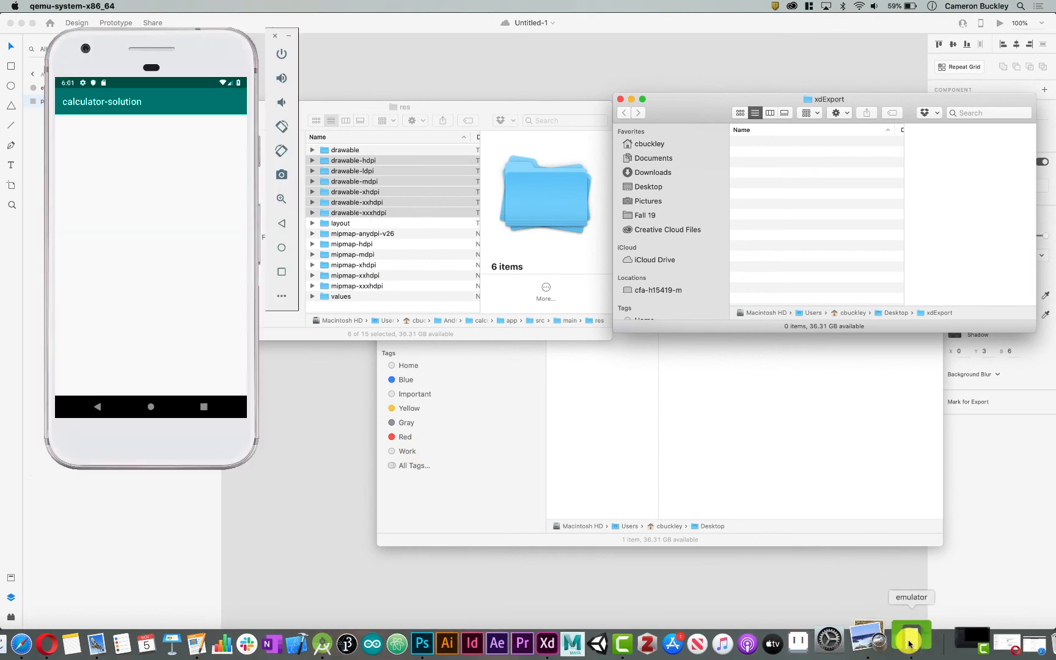
pyautogui.hotkey('ctrl', 'Up')
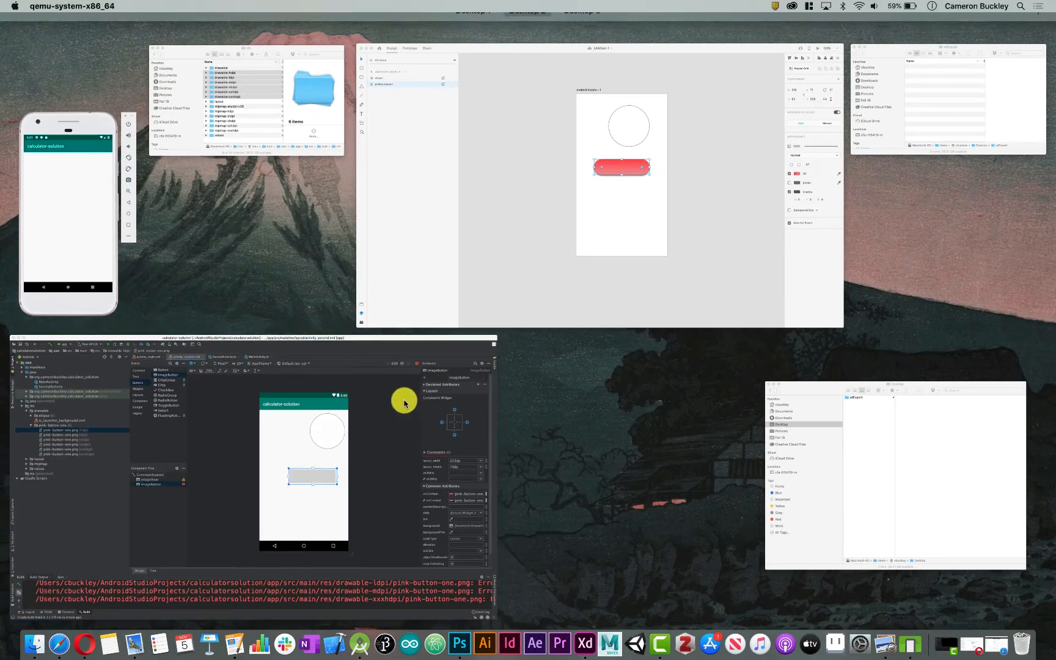
pyautogui.click(404, 401)
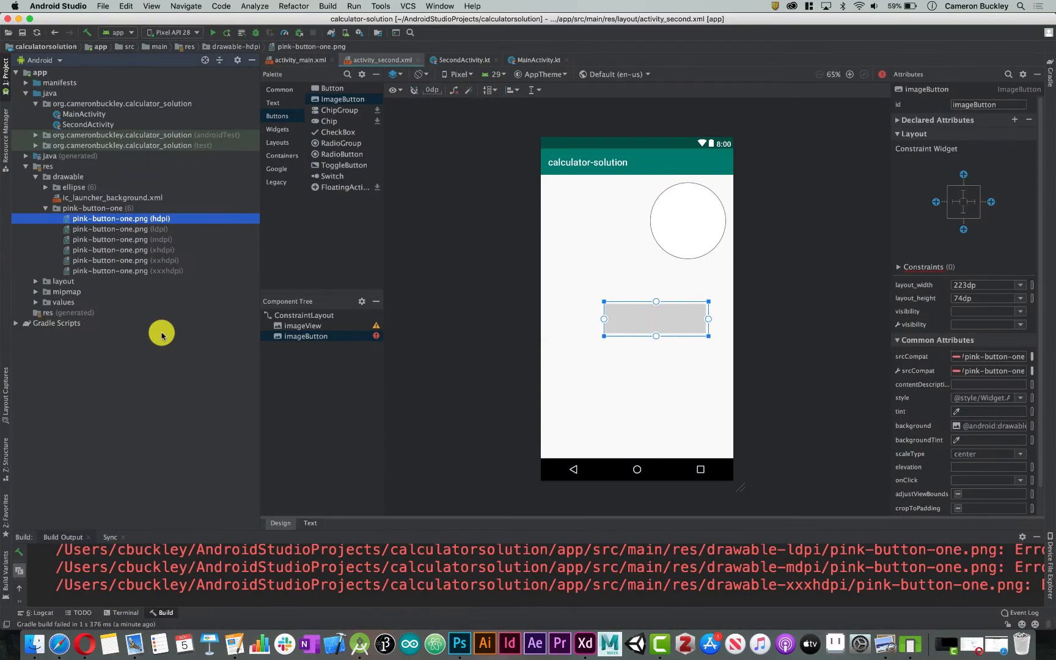
pyautogui.click(46, 208)
pyautogui.click(636, 311)
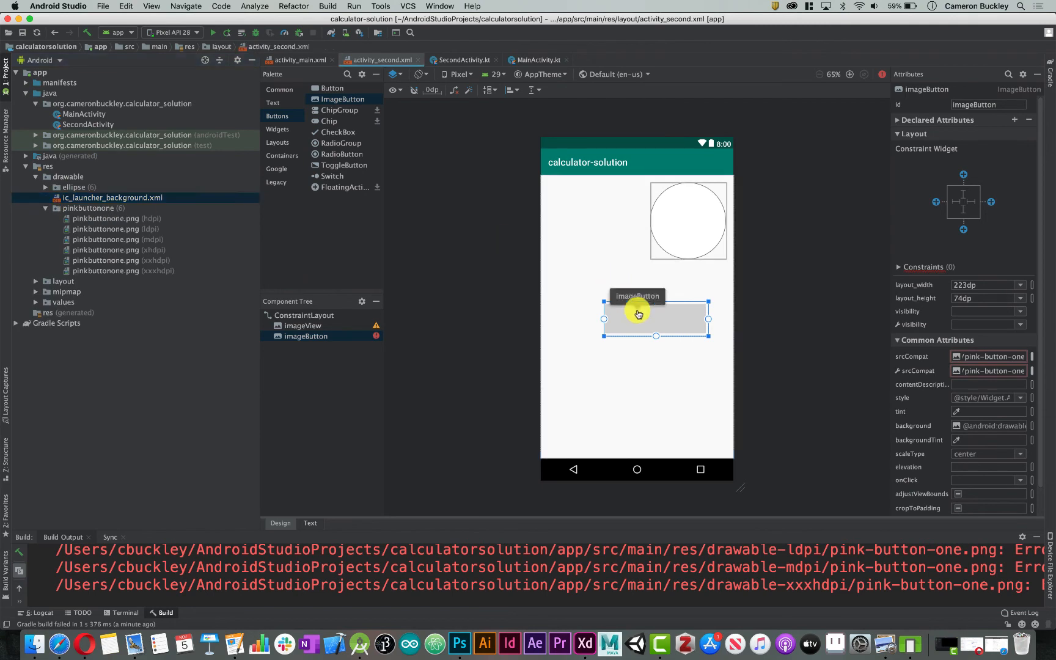
pyautogui.press('Delete')
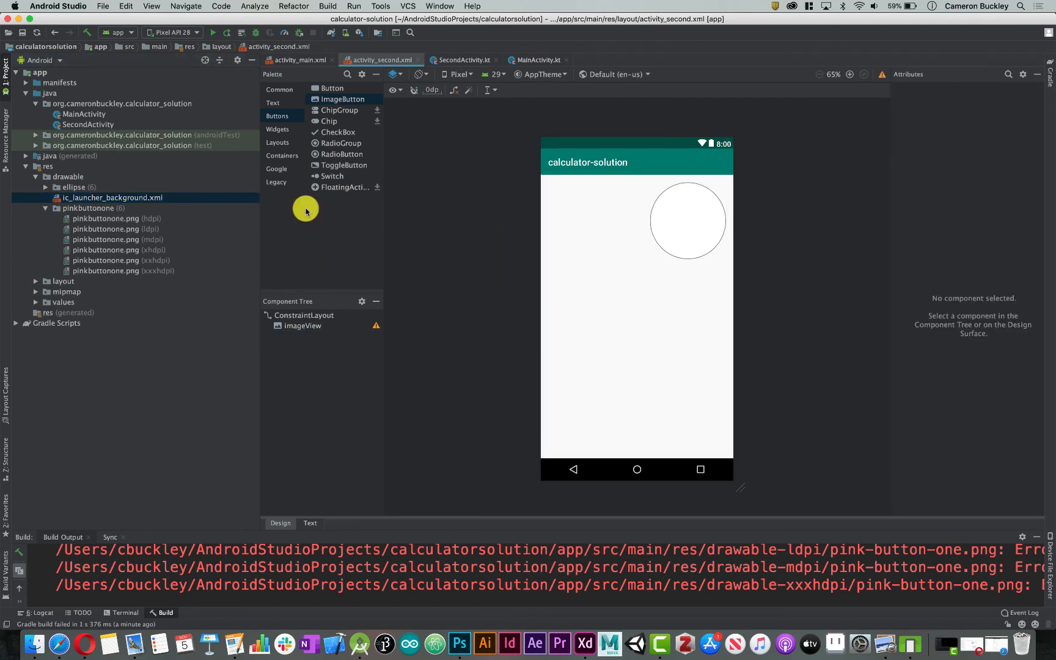
# Add an ImageButton around the middle of the activity_second layout, using the project's pinkbuttonone drawable as its image
pyautogui.moveTo(344, 102); pyautogui.dragTo(639, 327)
pyautogui.click(319, 225)
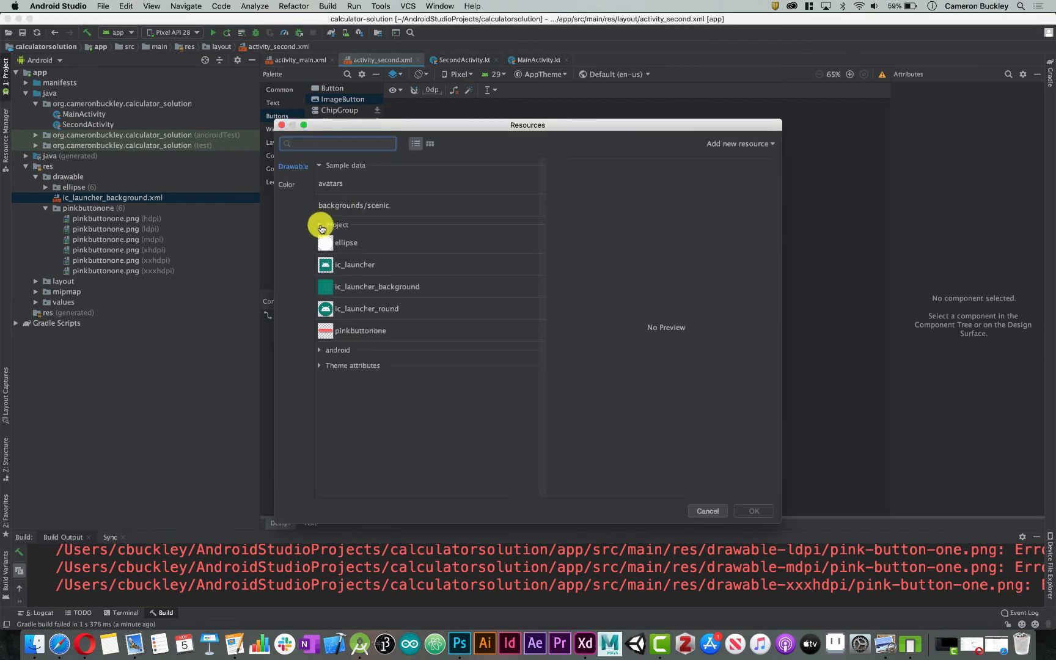
pyautogui.doubleClick(346, 336)
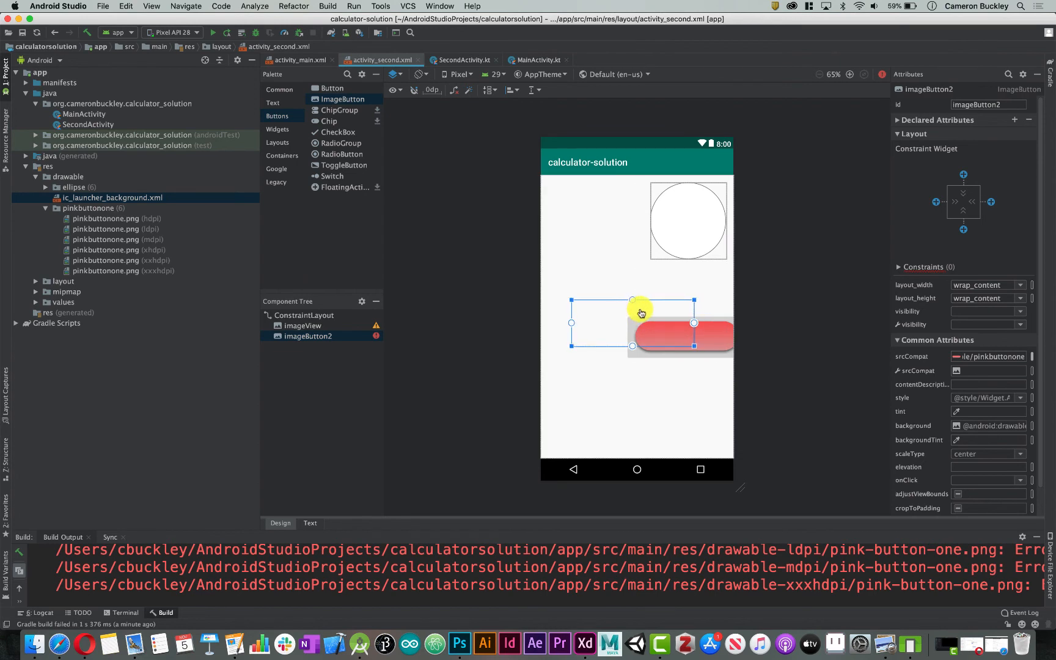
pyautogui.click(785, 297)
# Set the pink image button's background to the fully transparent colour #00A37777
pyautogui.click(664, 311)
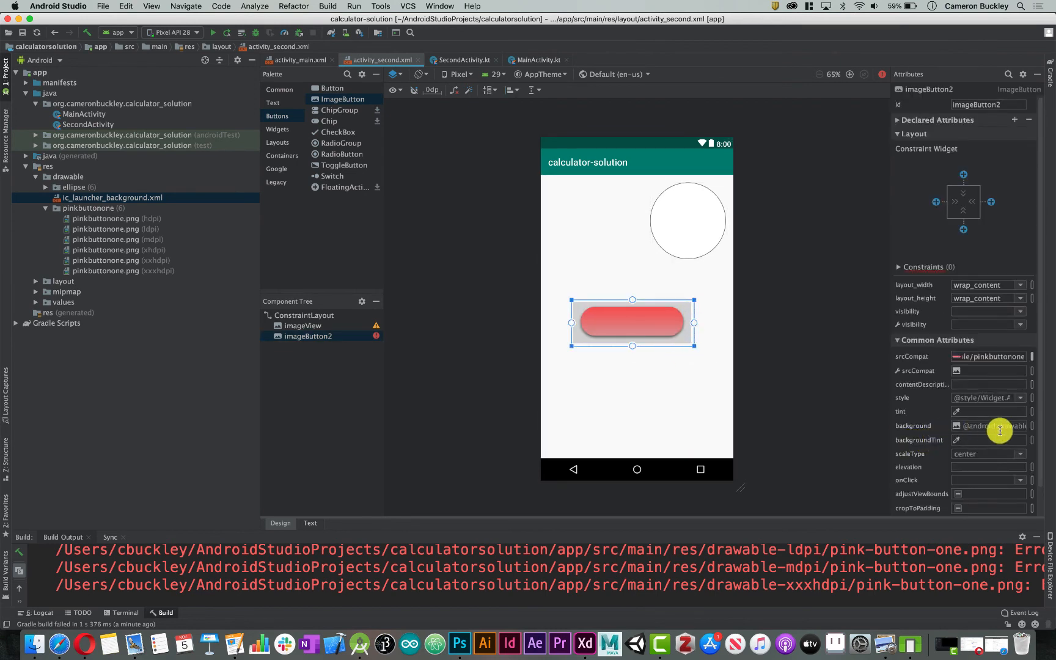
pyautogui.click(959, 426)
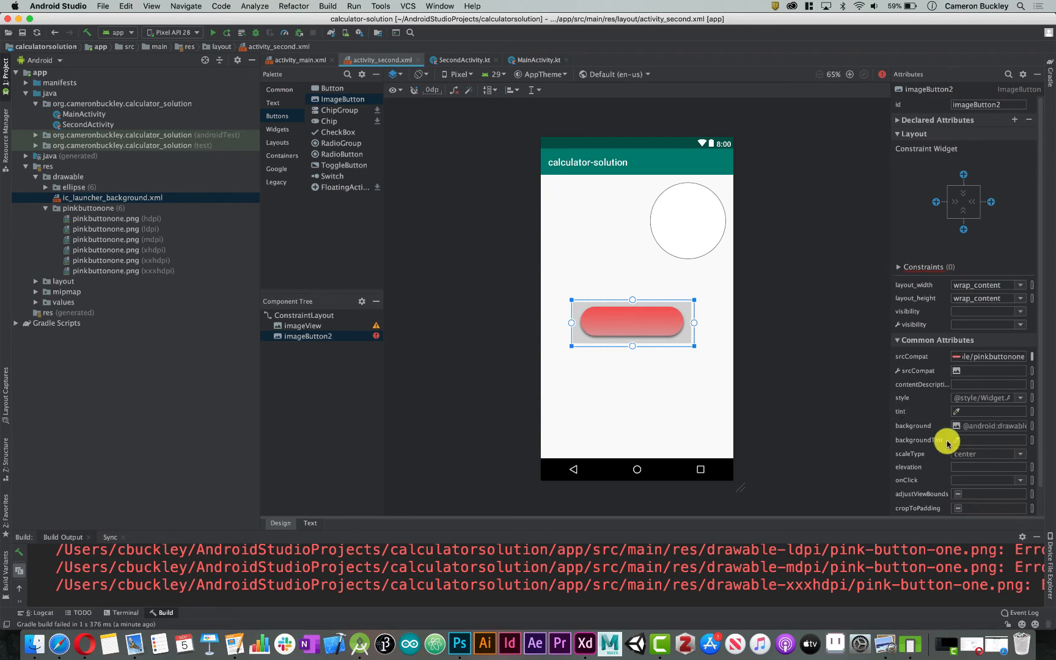
pyautogui.click(982, 426)
pyautogui.click(954, 426)
pyautogui.click(830, 345)
pyautogui.click(820, 273)
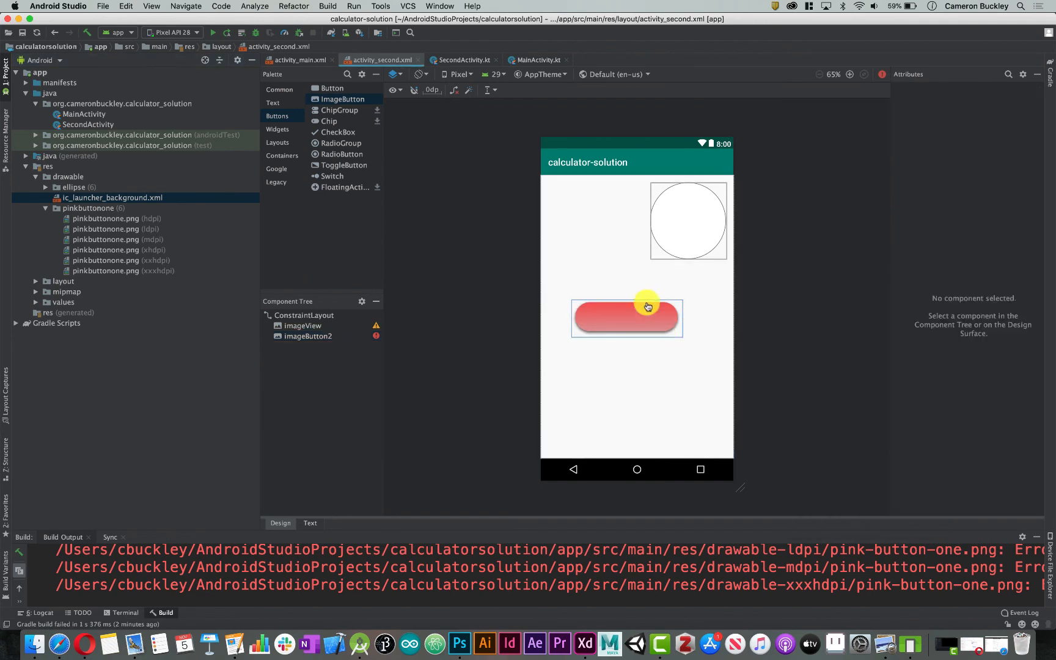
# Move the pink image button slightly closer to the layout's horizontal centre and infer its constraints
pyautogui.moveTo(636, 313)
pyautogui.mouseDown()
pyautogui.moveTo(636, 340)
pyautogui.moveTo(651, 321)
pyautogui.mouseUp()
pyautogui.click(739, 311)
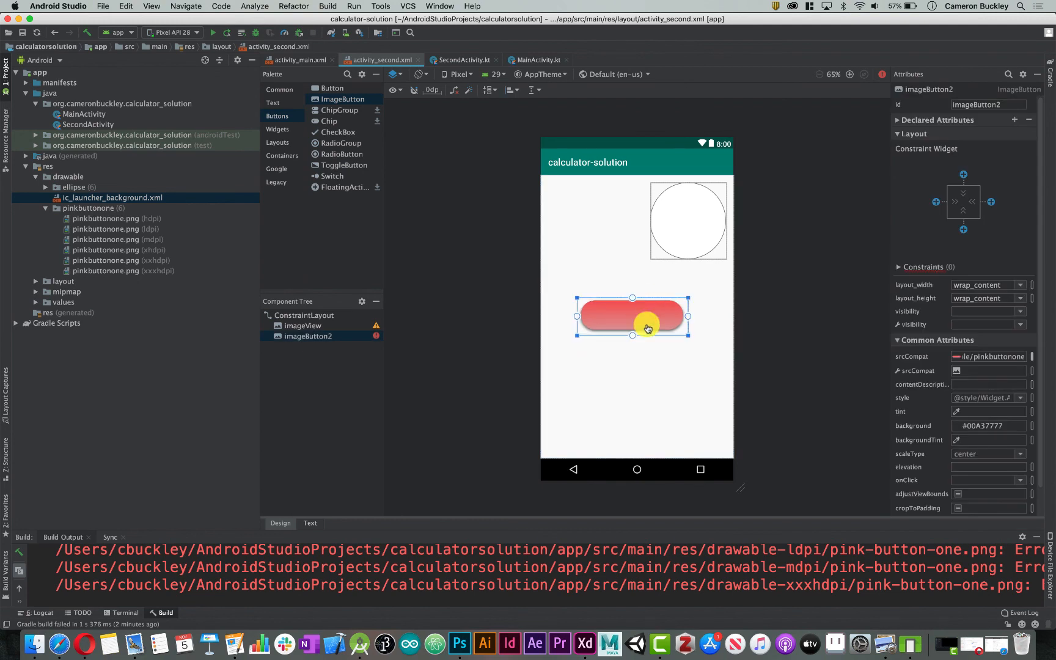
pyautogui.click(468, 95)
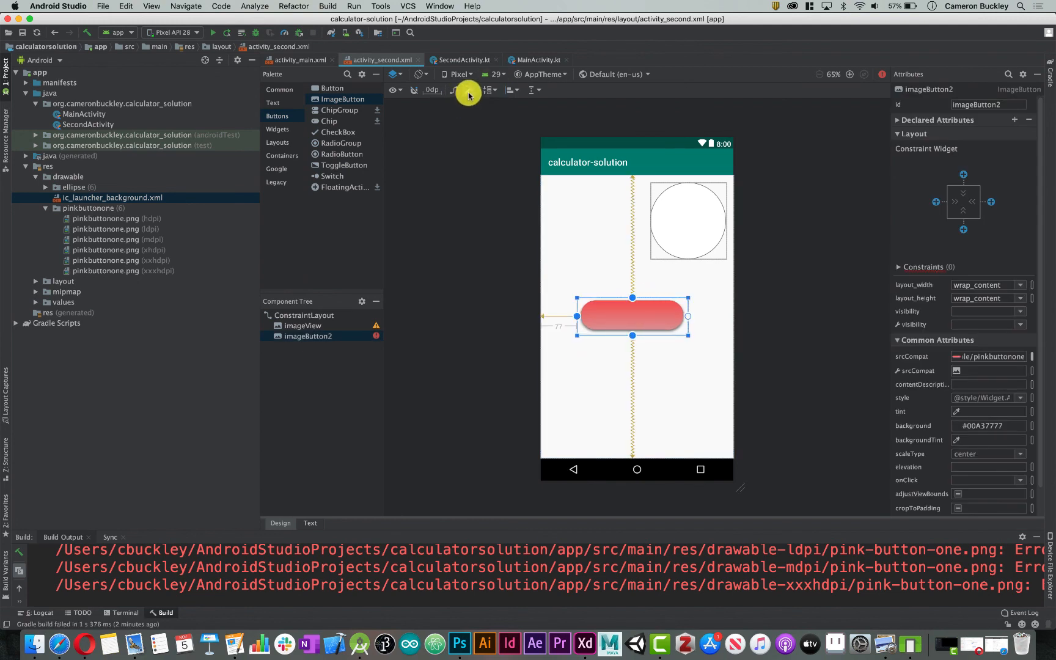
pyautogui.click(691, 209)
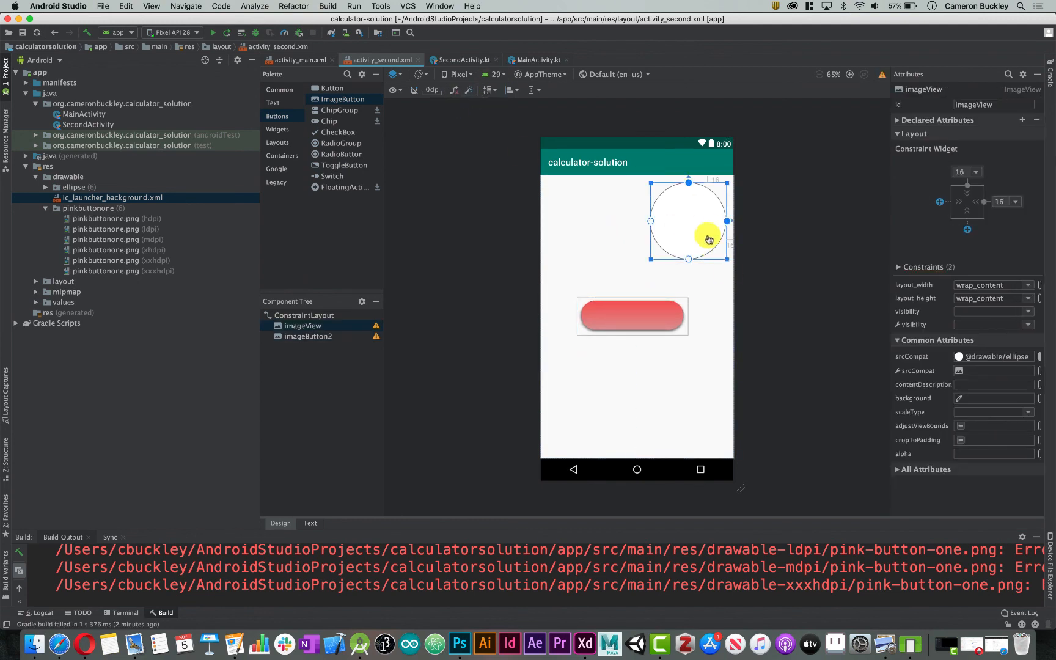
pyautogui.click(790, 330)
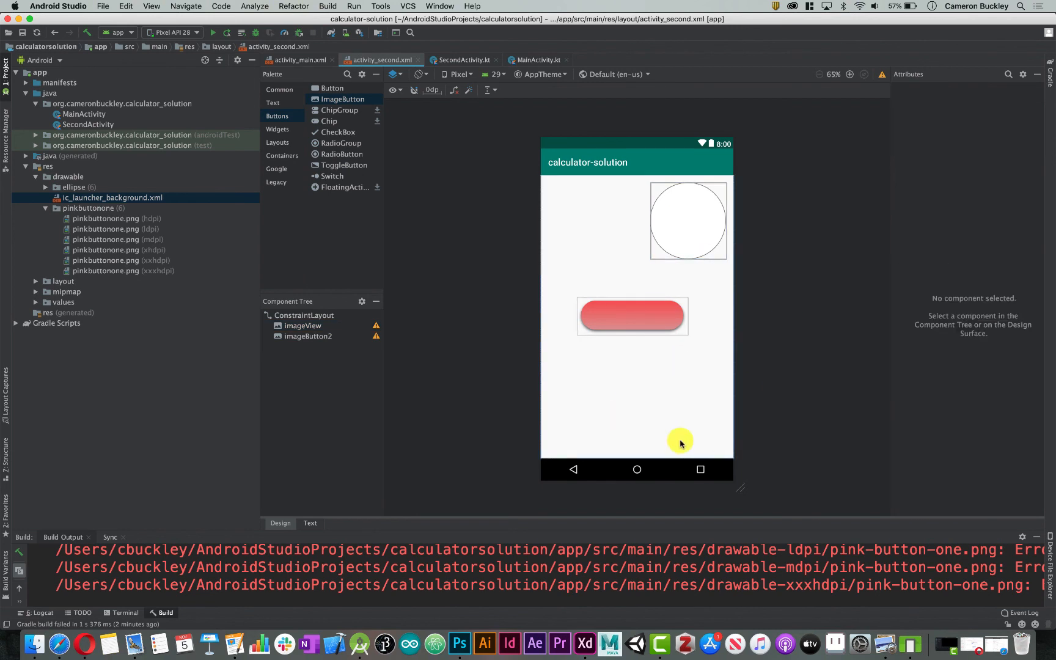